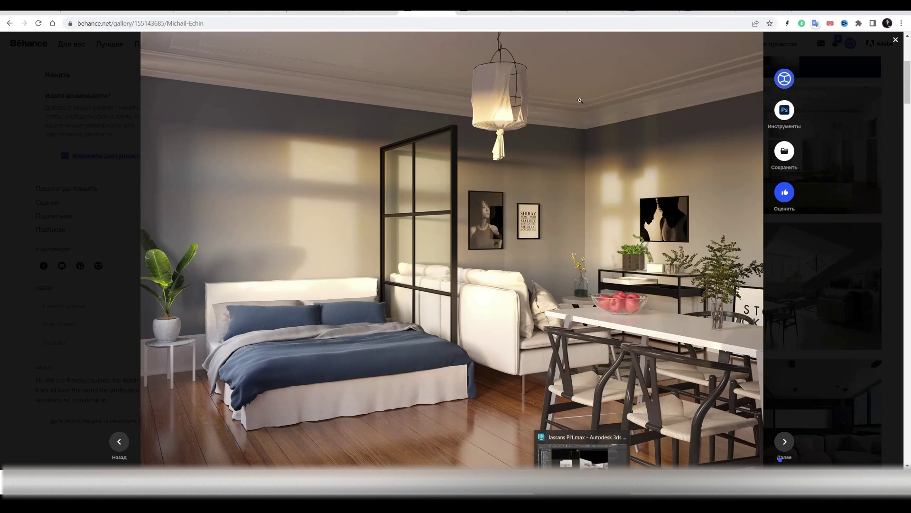
Step: Scroll back to the top of the Behance project to review the sunlit apartment render
{"action": "scroll", "coordinate": [559, 209], "scroll_direction": "up", "scroll_amount": 5}
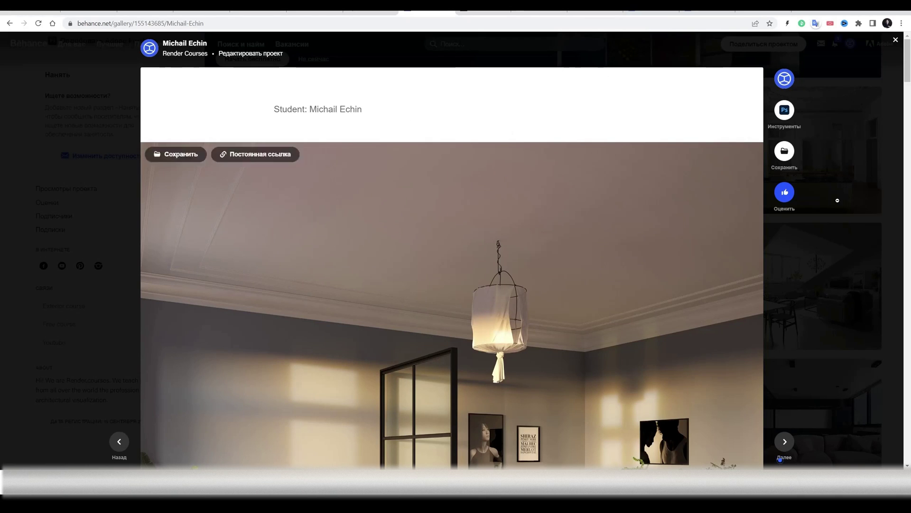
Step: Close the Behance reference project and switch to the 3ds Max living-room scene
{"action": "left_click", "coordinate": [897, 169]}
{"action": "scroll", "coordinate": [227, 213], "scroll_direction": "up", "scroll_amount": 5}
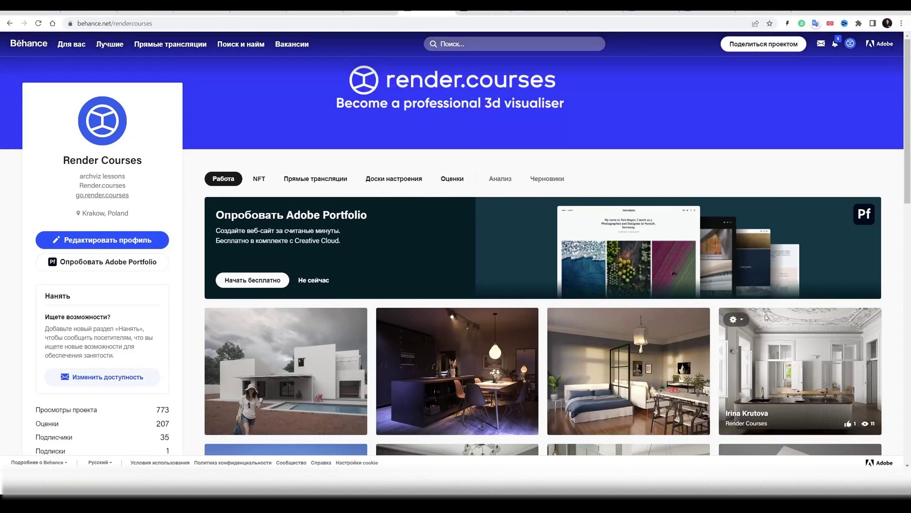
{"action": "scroll", "coordinate": [765, 315], "scroll_direction": "down", "scroll_amount": 3}
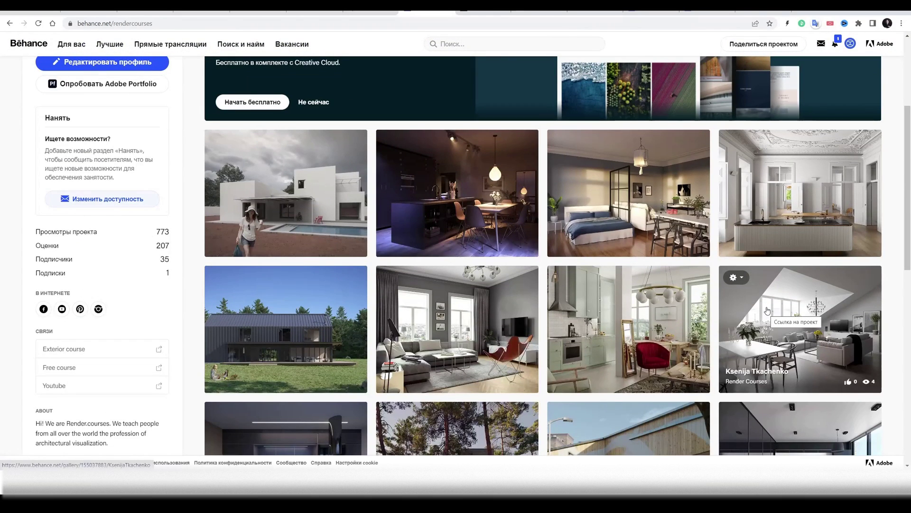
{"action": "scroll", "coordinate": [766, 309], "scroll_direction": "up", "scroll_amount": 3}
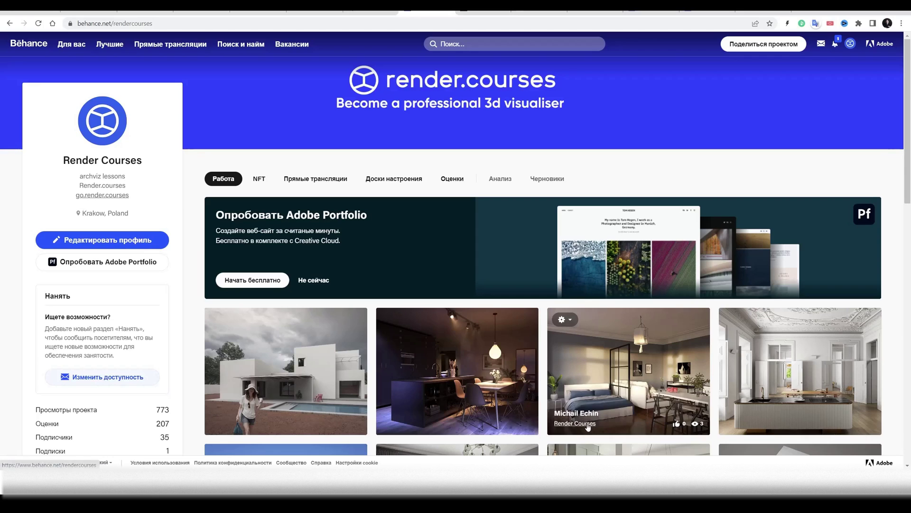
{"action": "mouse_move", "coordinate": [582, 503]}
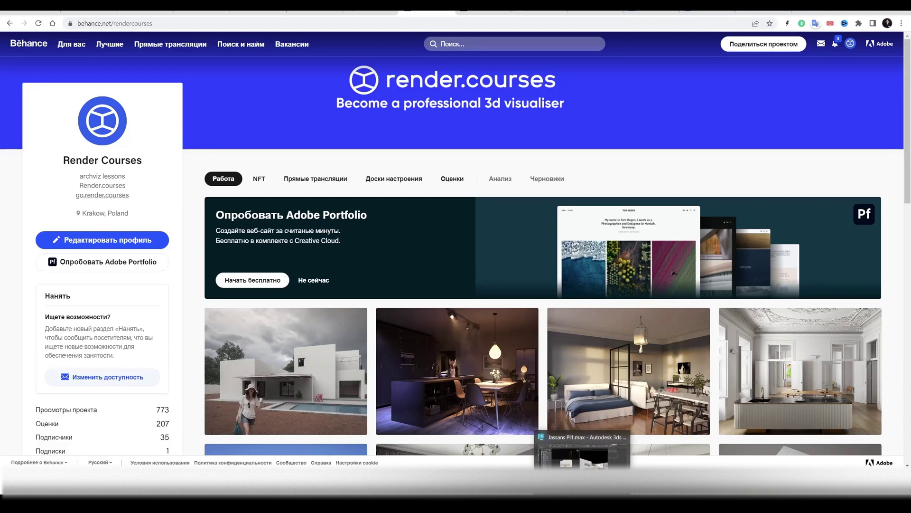
{"action": "left_click", "coordinate": [582, 453]}
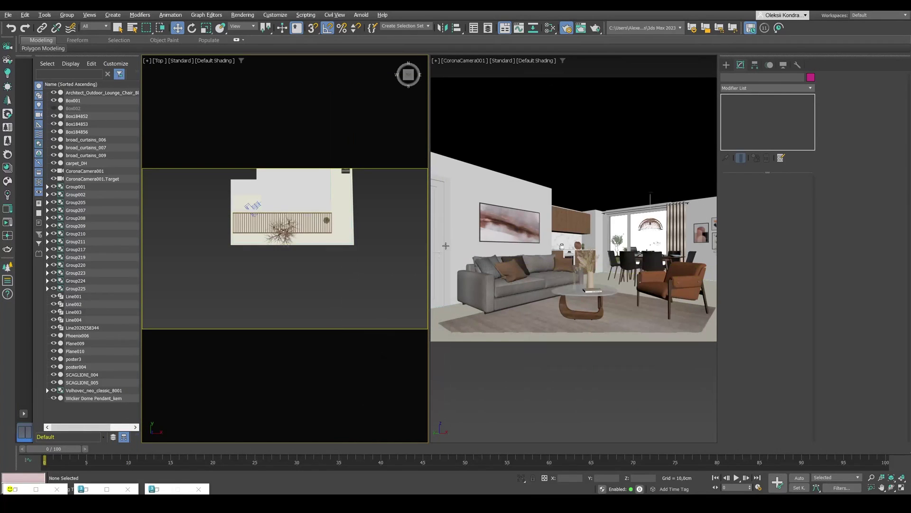
Step: Clear the Corona skylight environment map to None and enable Mtl. override with Material #25
{"action": "left_click", "coordinate": [446, 245]}
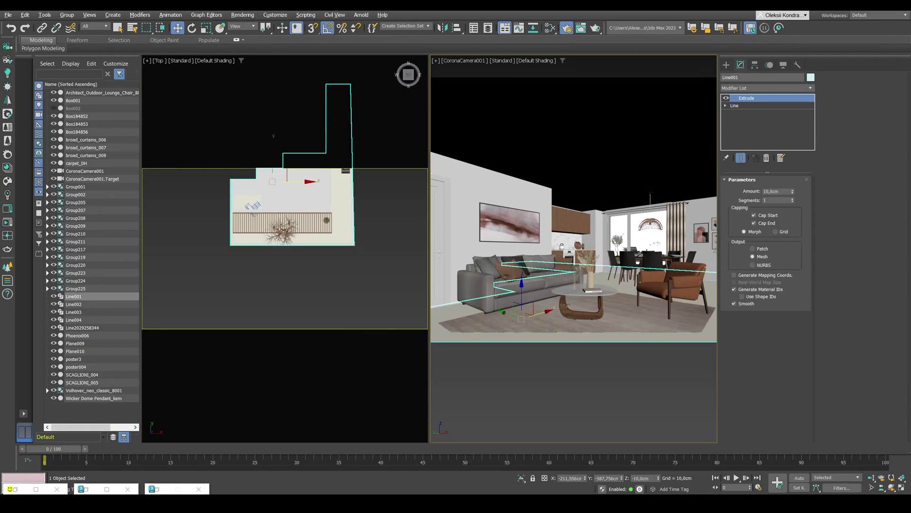
{"action": "left_click", "coordinate": [309, 278]}
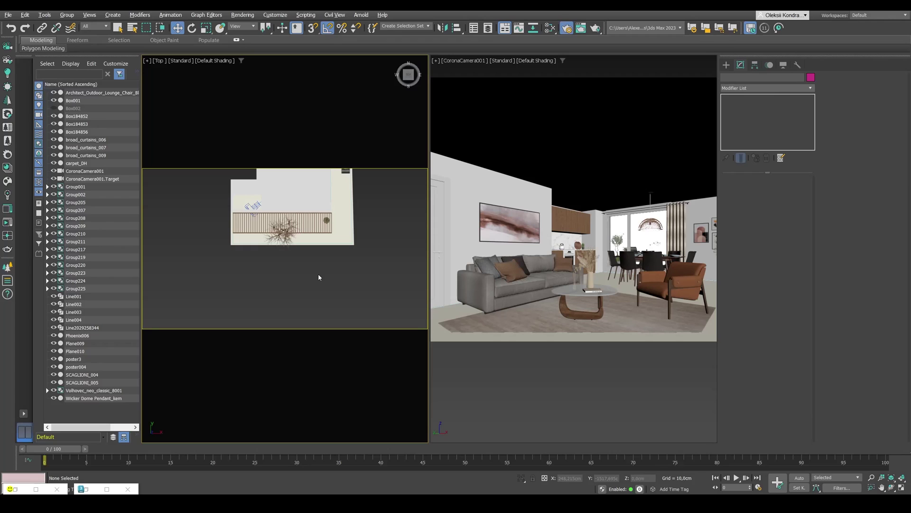
{"action": "key", "text": "F10"}
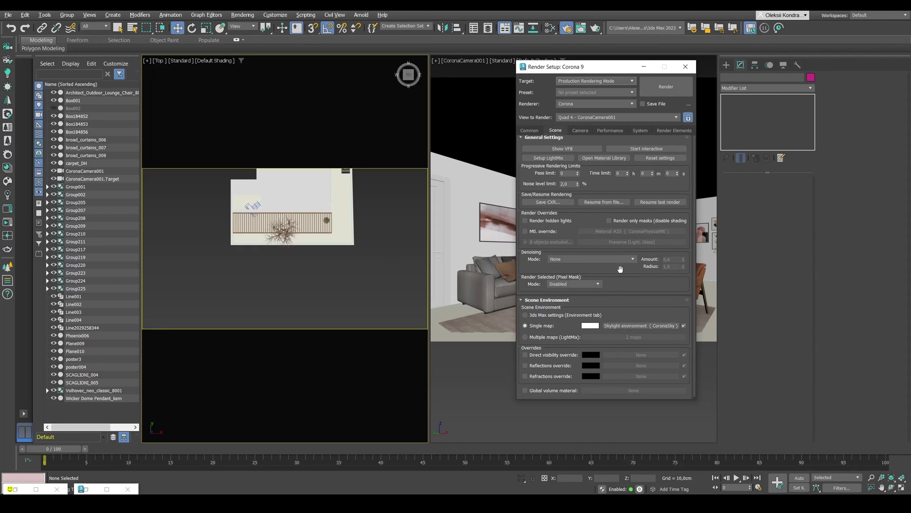
{"action": "right_click", "coordinate": [643, 329]}
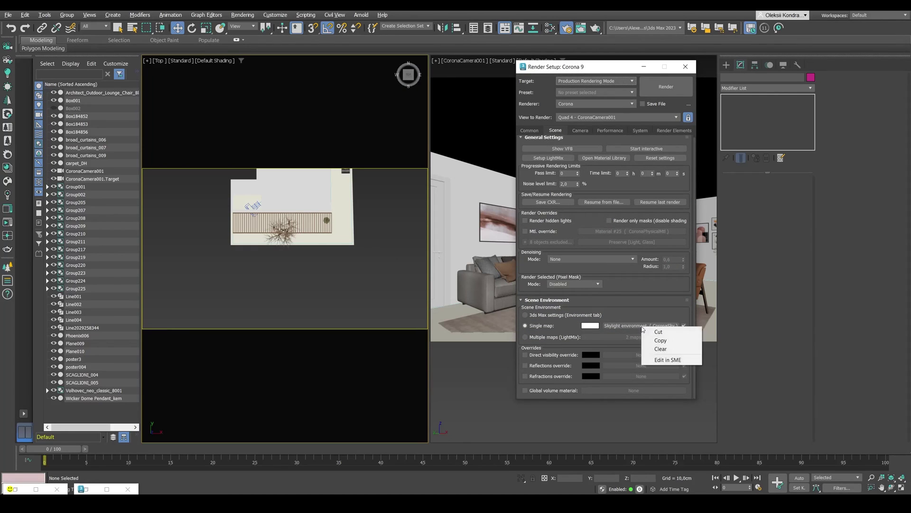
{"action": "left_click", "coordinate": [655, 352]}
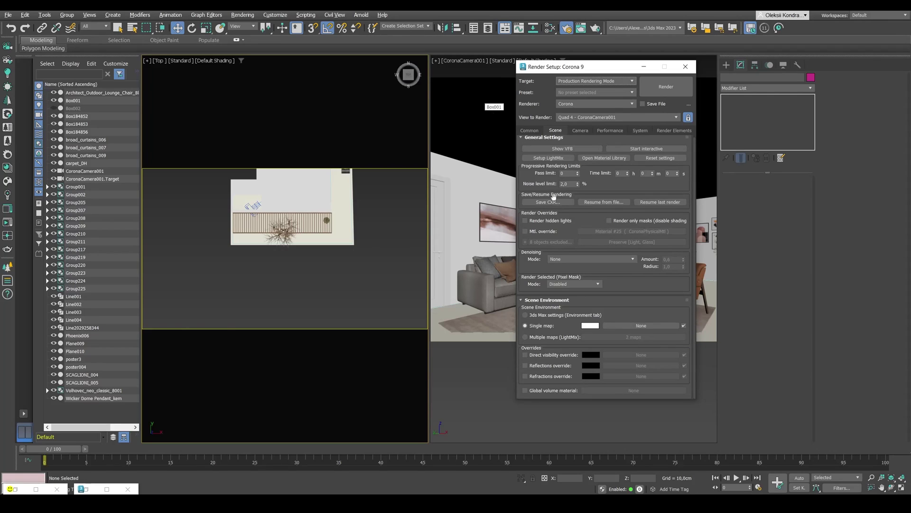
{"action": "left_click", "coordinate": [525, 231]}
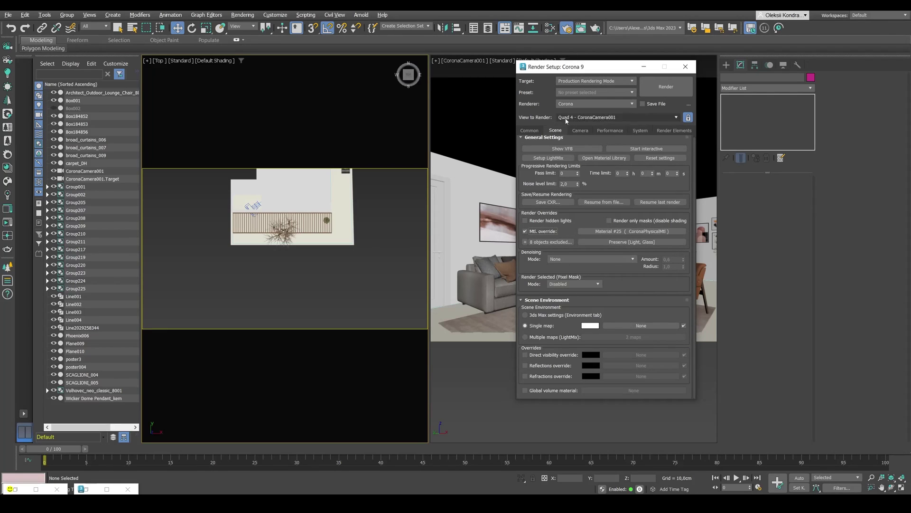
{"action": "left_click_drag", "start_coordinate": [556, 67], "coordinate": [539, 70]}
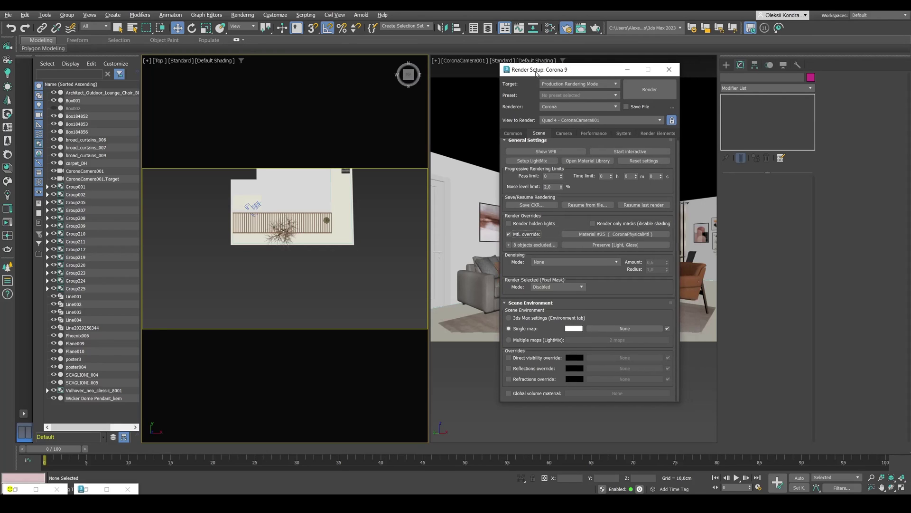
Step: Instance Material #25 into Slate View1 beside the light and sky nodes and review its parameters
{"action": "left_click", "coordinate": [602, 235]}
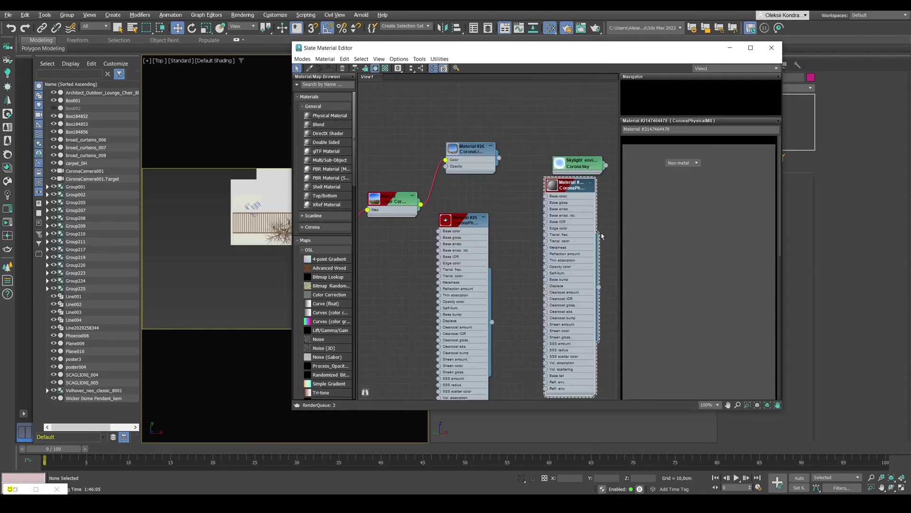
{"action": "left_click_drag", "start_coordinate": [535, 49], "coordinate": [889, 138]}
{"action": "left_click_drag", "start_coordinate": [632, 239], "coordinate": [759, 190]}
{"action": "left_click", "coordinate": [848, 345]}
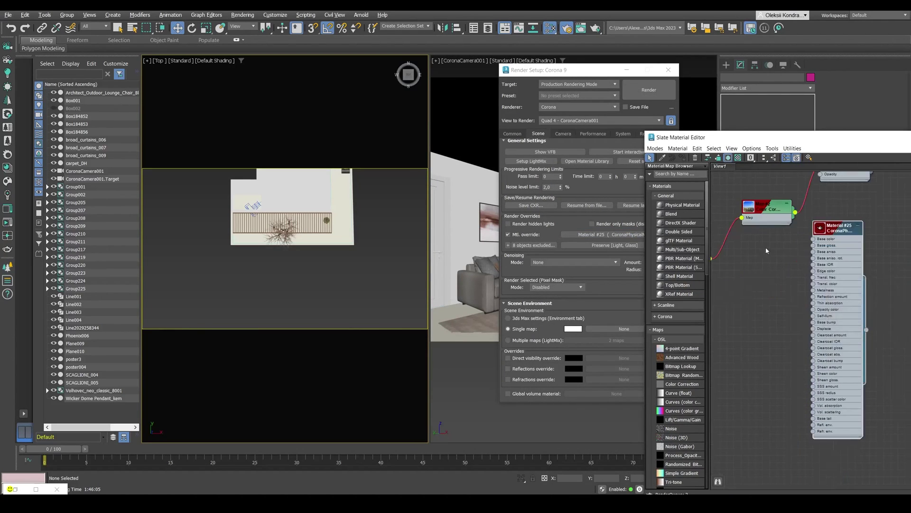
{"action": "left_click_drag", "start_coordinate": [772, 142], "coordinate": [427, 92]}
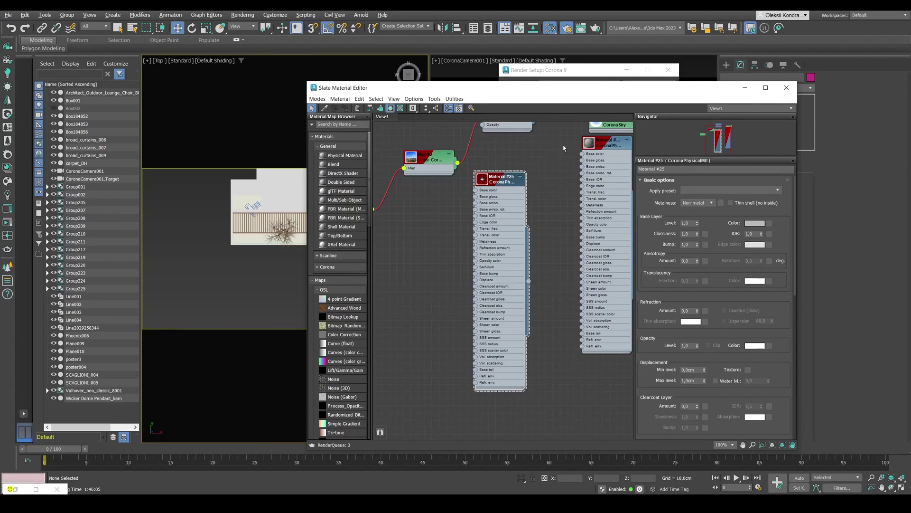
{"action": "middle_click_drag", "start_coordinate": [566, 150], "coordinate": [515, 191]}
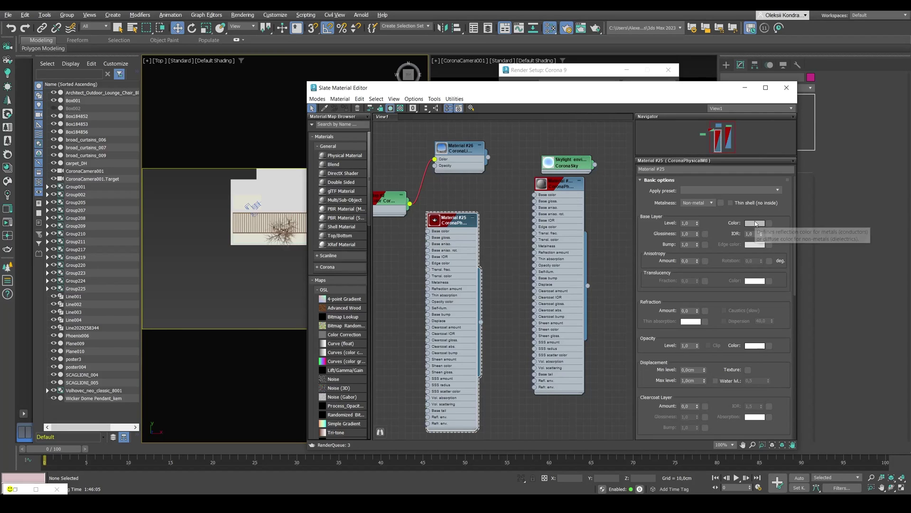
{"action": "left_click_drag", "start_coordinate": [609, 89], "coordinate": [261, 117]}
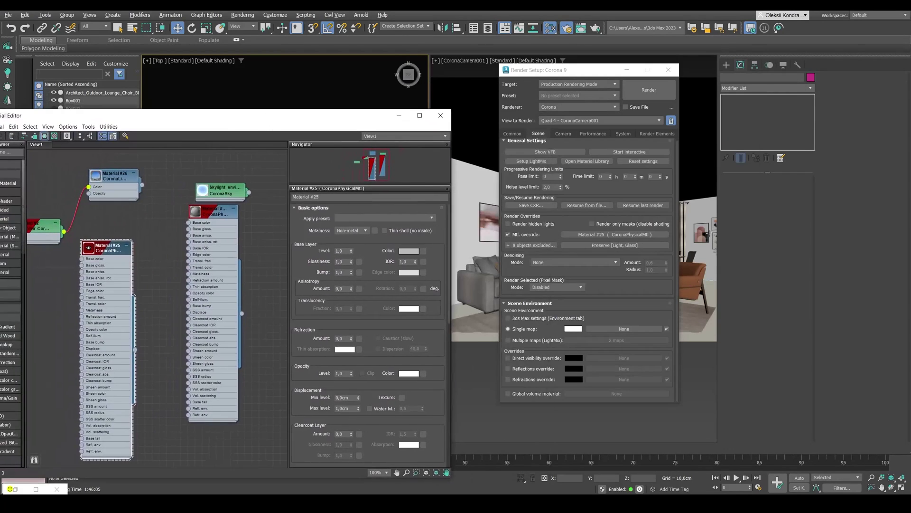
{"action": "left_click_drag", "start_coordinate": [604, 237], "coordinate": [578, 238]}
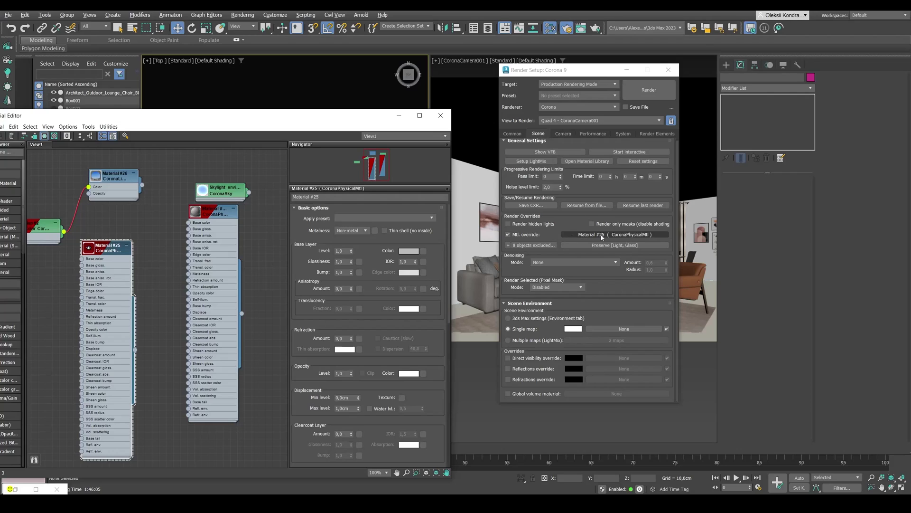
{"action": "mouse_move", "coordinate": [554, 193]}
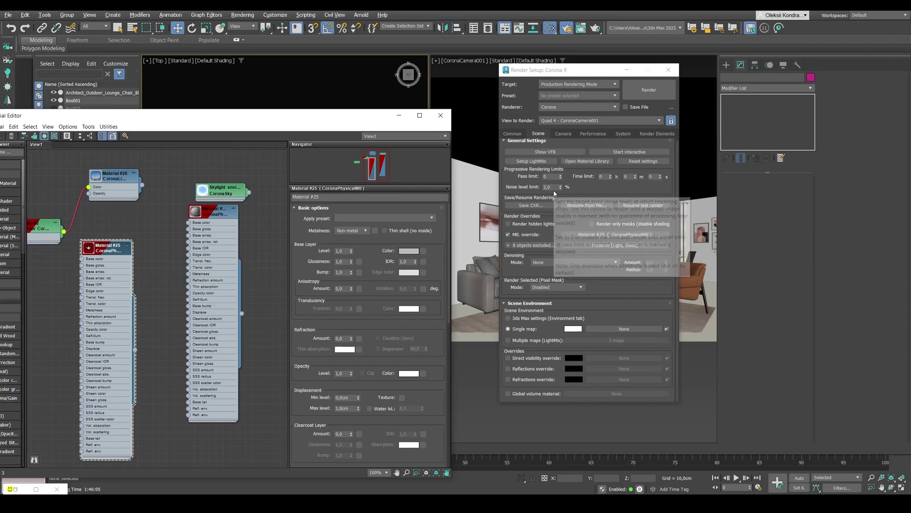
{"action": "left_click", "coordinate": [400, 116]}
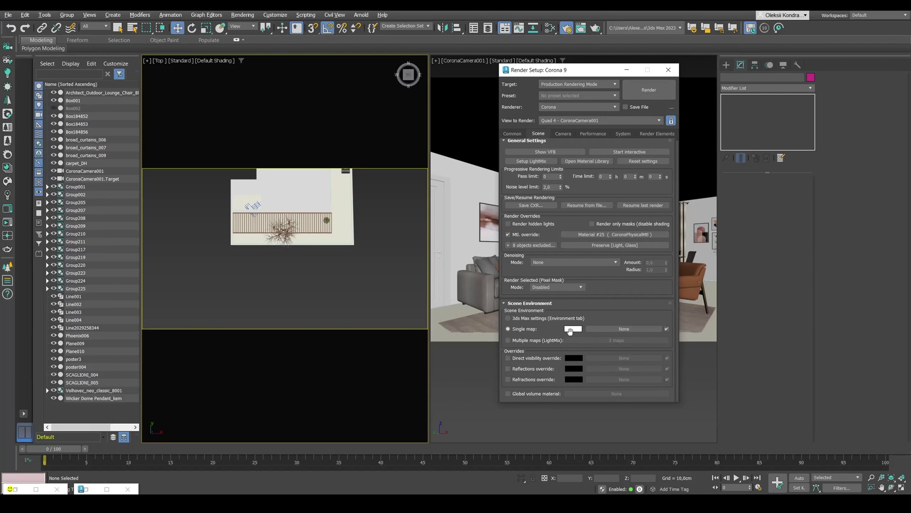
Step: Start an interactive Corona render and restore the frame buffer to a window
{"action": "left_click", "coordinate": [626, 152]}
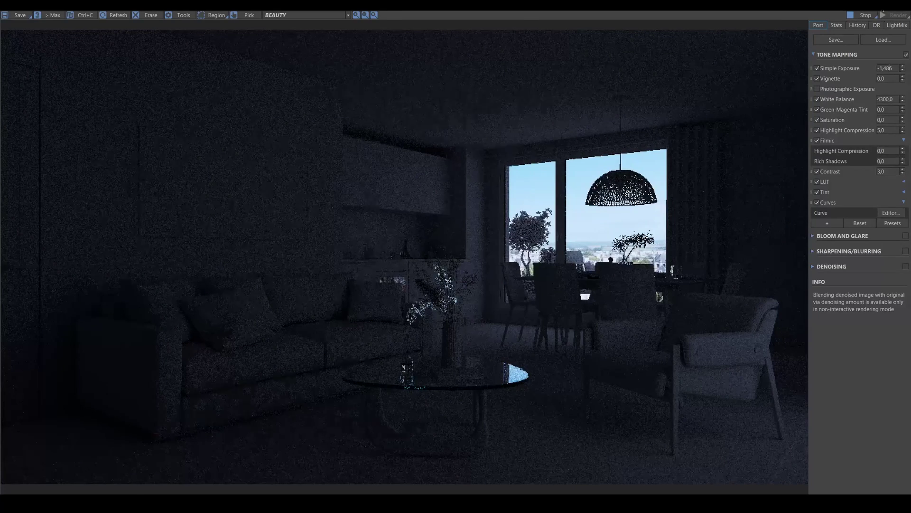
{"action": "key", "text": "super+Down"}
{"action": "left_click_drag", "start_coordinate": [623, 77], "coordinate": [516, 136]}
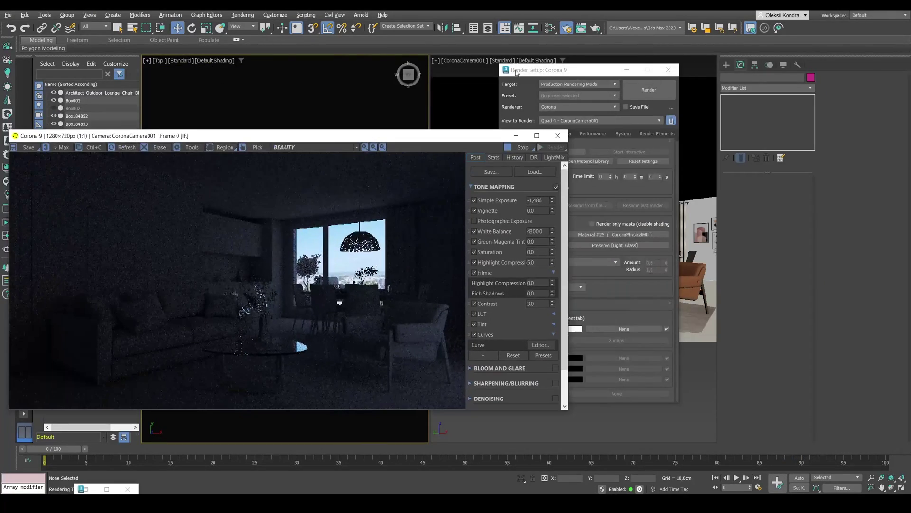
{"action": "left_click_drag", "start_coordinate": [516, 72], "coordinate": [634, 70]}
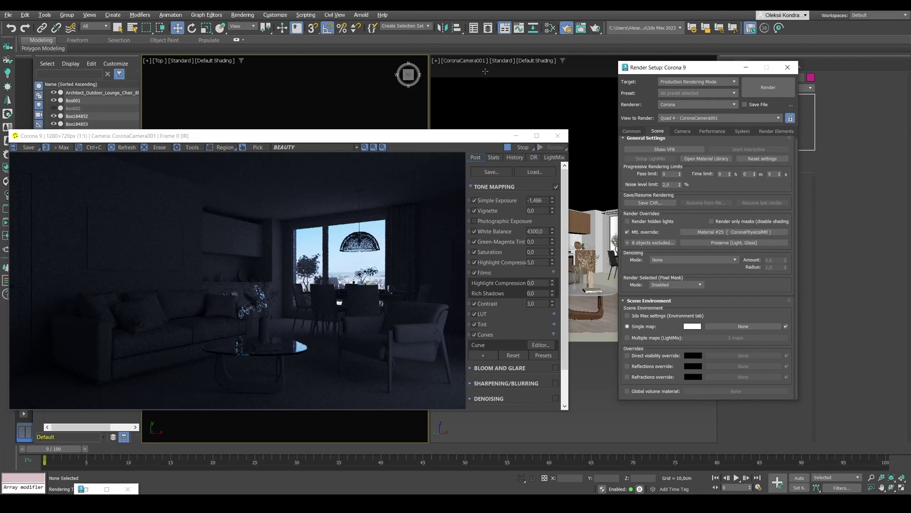
Step: Select Box001 and arrange Render Setup over the render window
{"action": "left_click", "coordinate": [471, 93]}
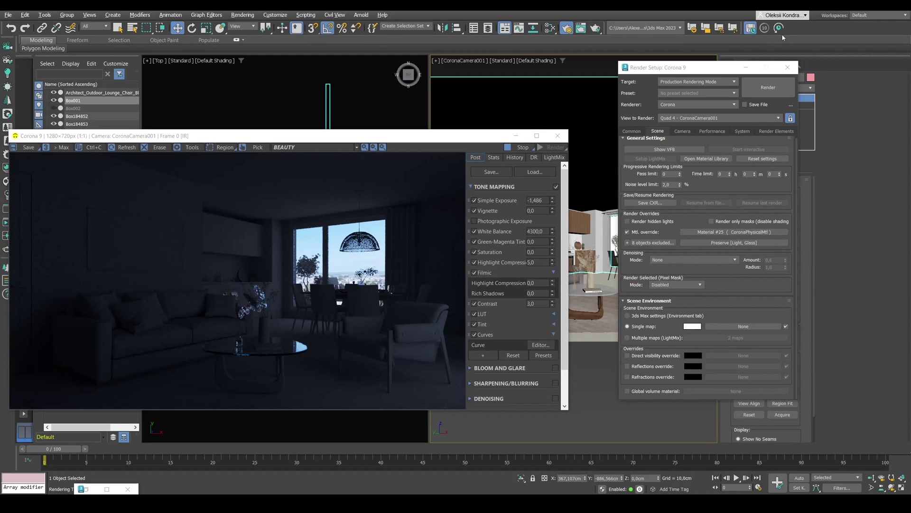
{"action": "left_click_drag", "start_coordinate": [719, 68], "coordinate": [570, 67]}
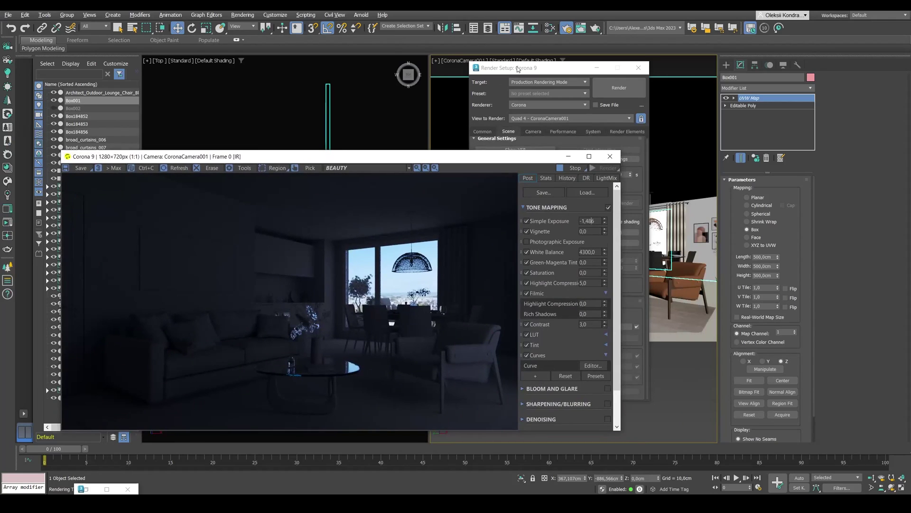
{"action": "left_click_drag", "start_coordinate": [518, 68], "coordinate": [652, 53]}
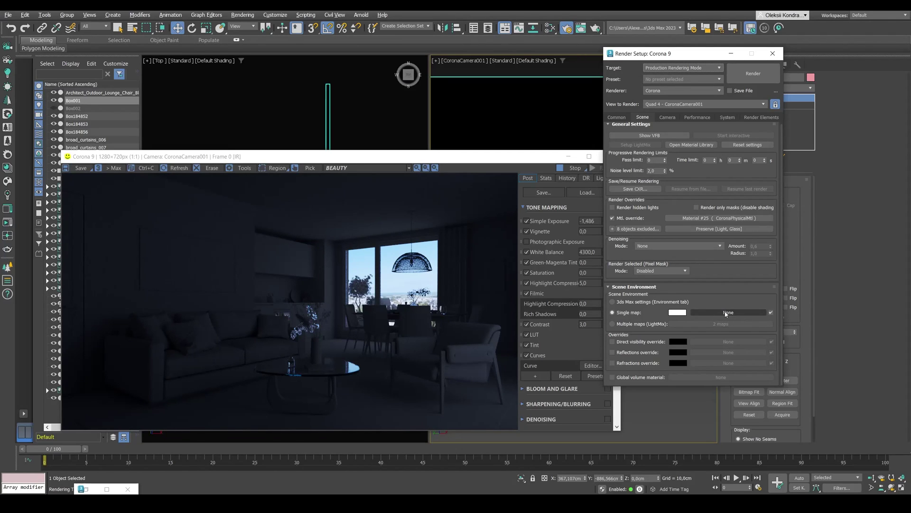
Step: Add a CoronaSky map node from Maps > Corona in the Slate Material Editor
{"action": "left_click", "coordinate": [495, 117]}
{"action": "key", "text": "m"}
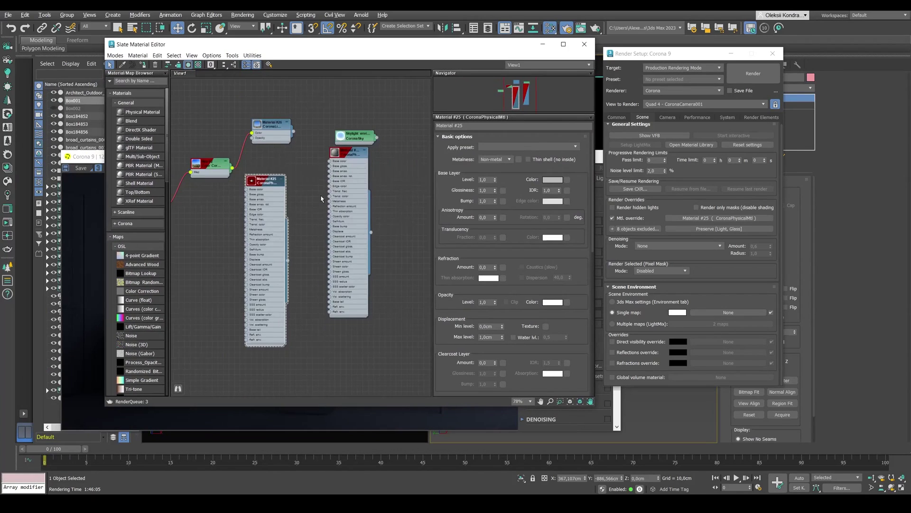
{"action": "middle_click_drag", "start_coordinate": [322, 198], "coordinate": [284, 218]}
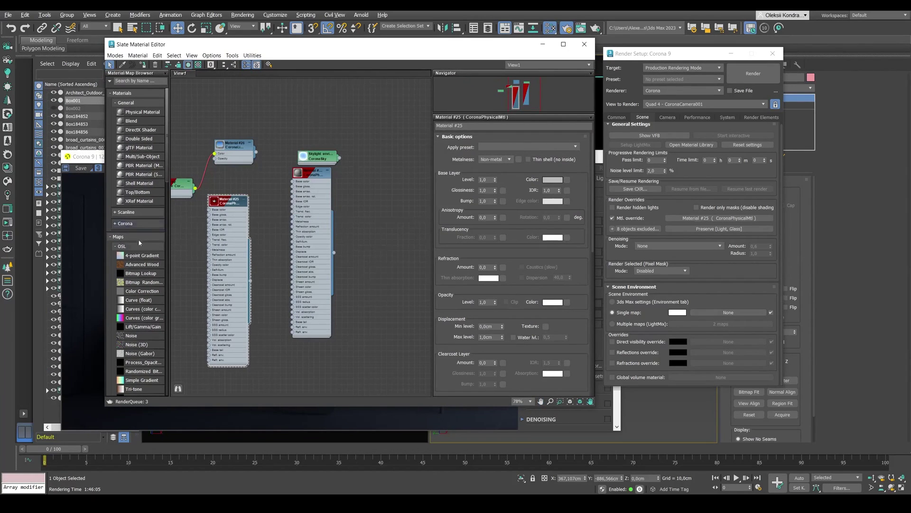
{"action": "left_click_drag", "start_coordinate": [167, 232], "coordinate": [244, 233]}
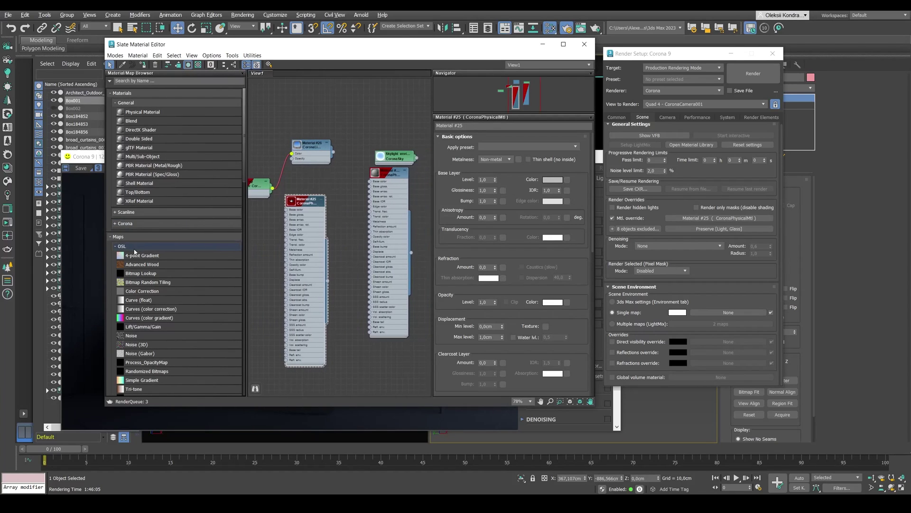
{"action": "left_click", "coordinate": [142, 224]}
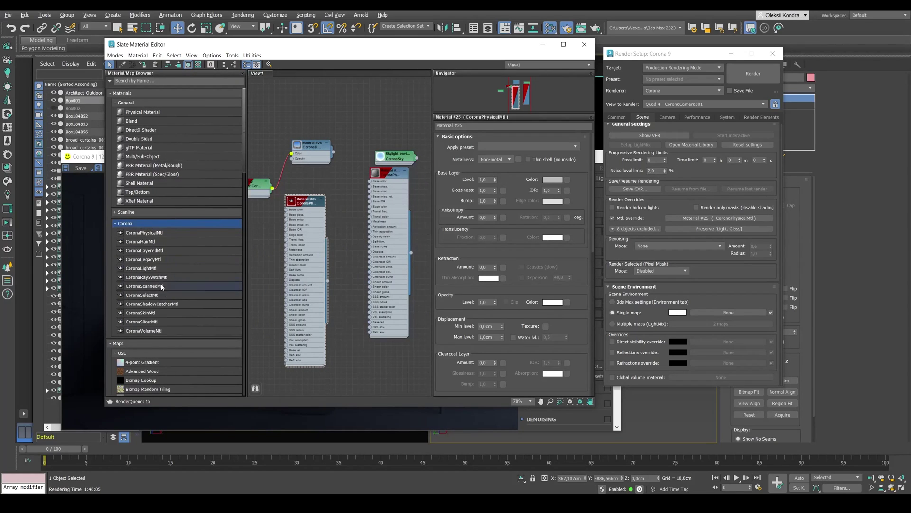
{"action": "scroll", "coordinate": [157, 280], "scroll_direction": "down", "scroll_amount": 10}
{"action": "scroll", "coordinate": [156, 278], "scroll_direction": "up", "scroll_amount": 10}
{"action": "scroll", "coordinate": [190, 238], "scroll_direction": "down", "scroll_amount": 5}
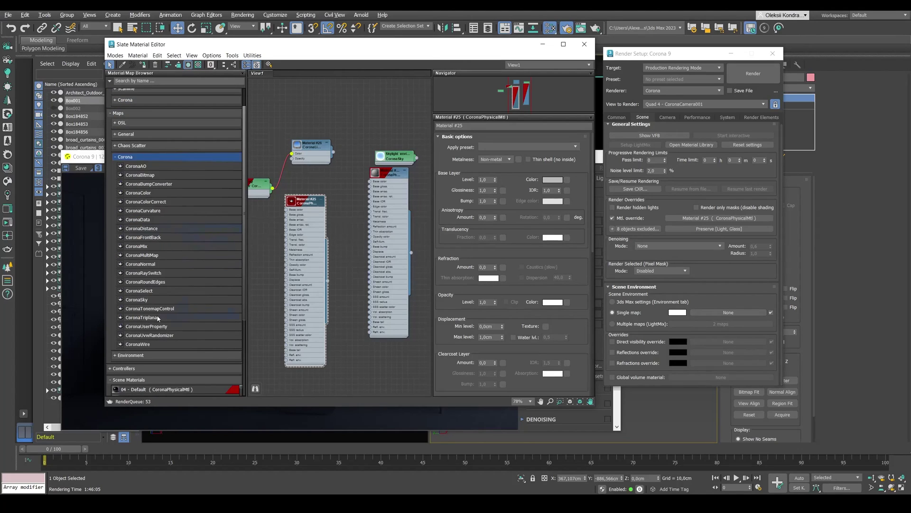
{"action": "left_click_drag", "start_coordinate": [142, 299], "coordinate": [363, 95]}
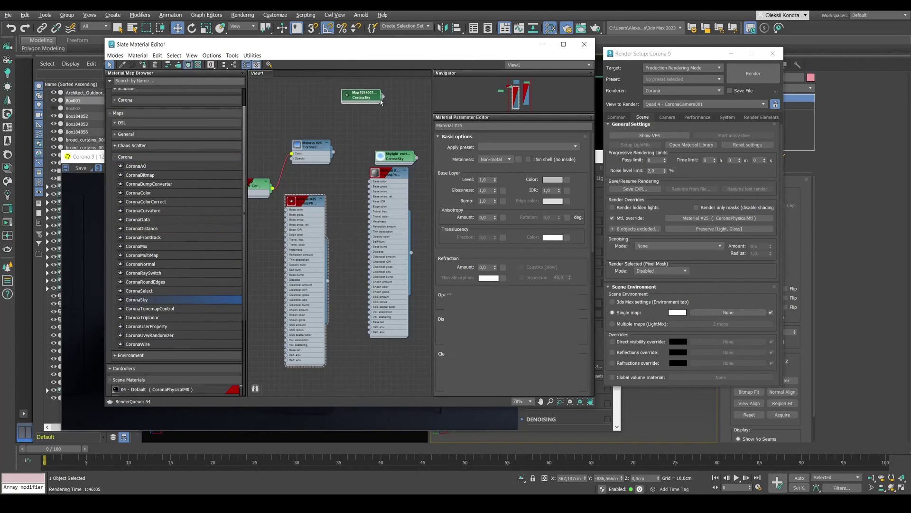
{"action": "double_click", "coordinate": [370, 96]}
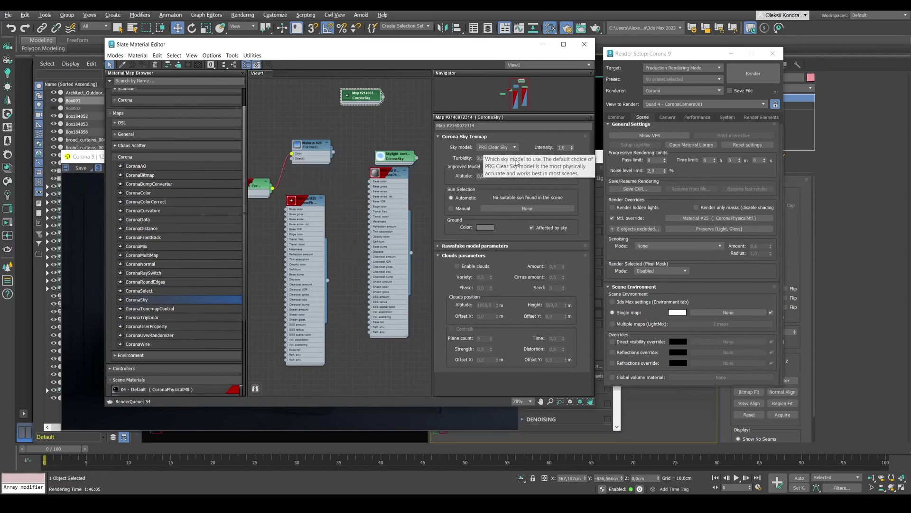
Step: Wire the CoronaSky map into the Scene Environment single map slot as an Instance
{"action": "left_click_drag", "start_coordinate": [454, 53], "coordinate": [433, 84]}
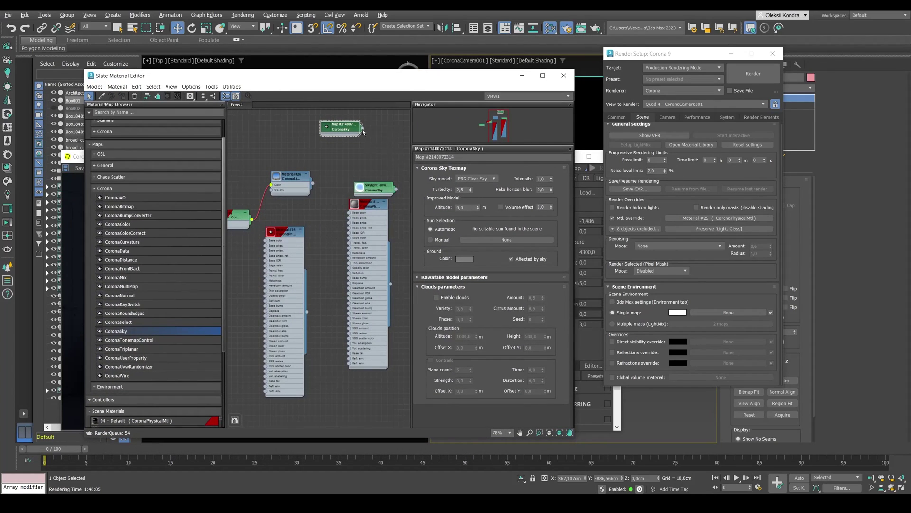
{"action": "left_click_drag", "start_coordinate": [376, 150], "coordinate": [713, 313]}
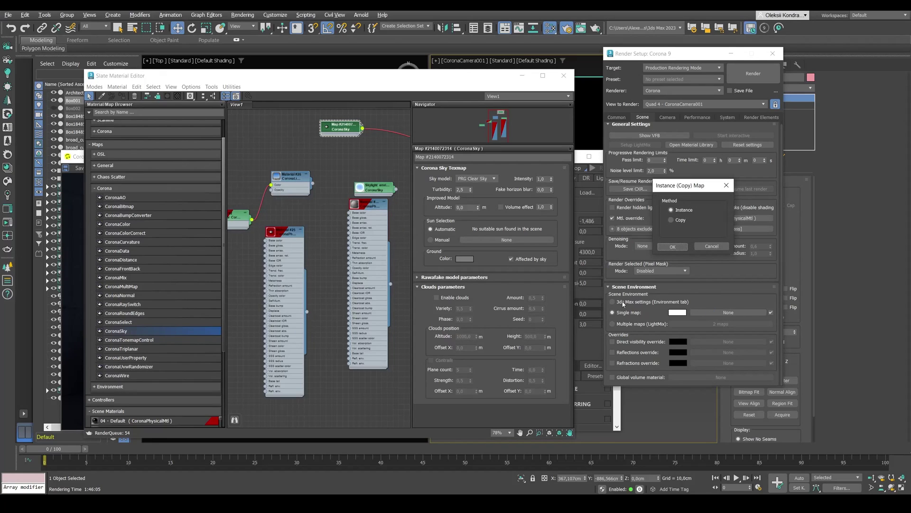
{"action": "left_click", "coordinate": [672, 247]}
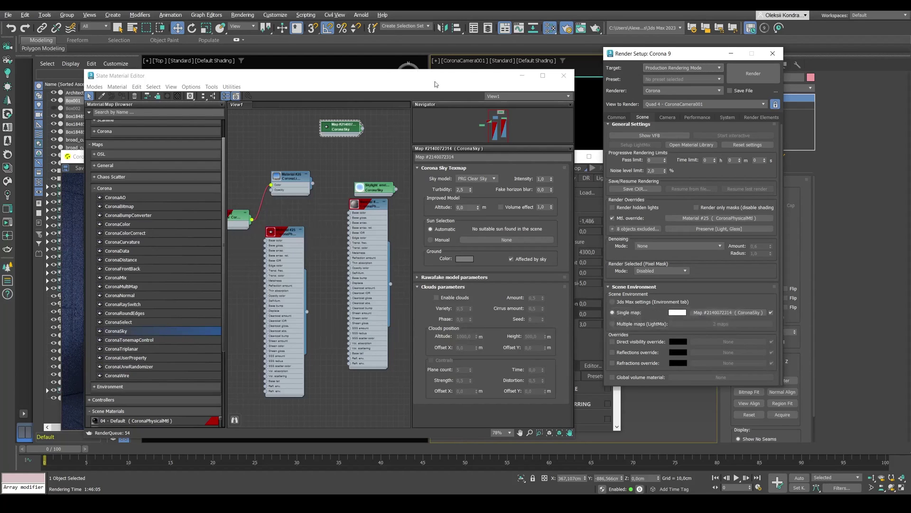
{"action": "left_click_drag", "start_coordinate": [437, 77], "coordinate": [419, 95]}
{"action": "left_click", "coordinate": [242, 15]}
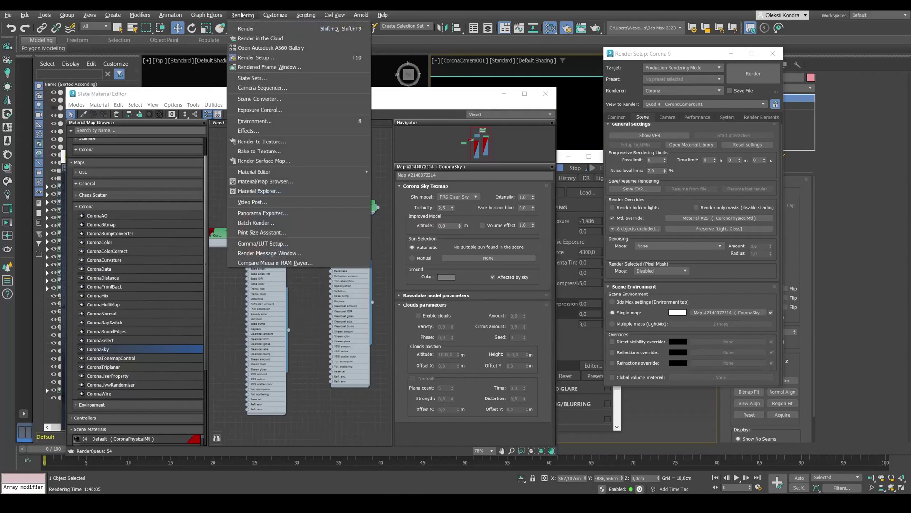
Step: Check Environment and Effects, then bring forward the Corona VFB showing the bluish sky-lit room
{"action": "left_click", "coordinate": [255, 122]}
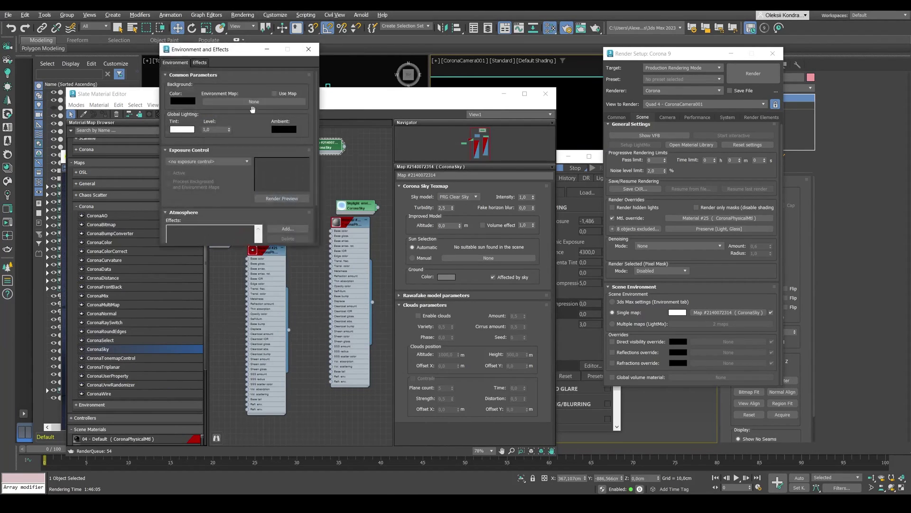
{"action": "left_click", "coordinate": [308, 52]}
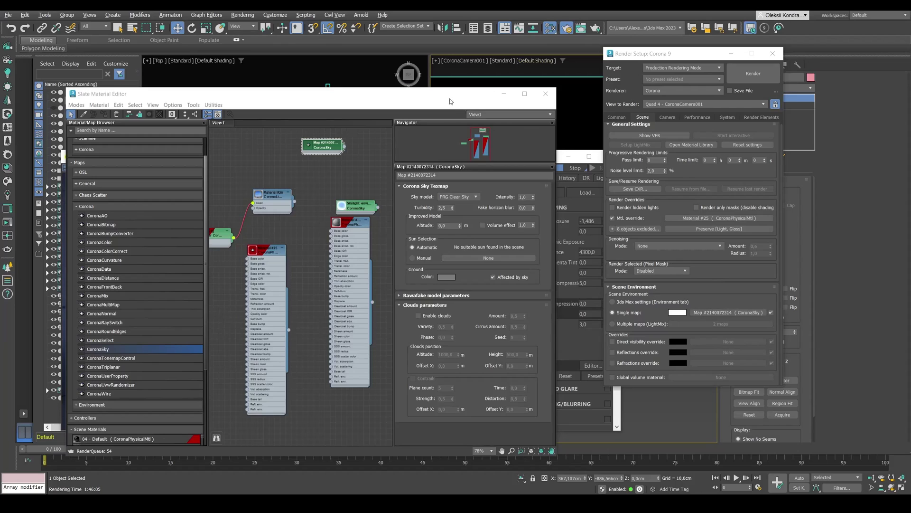
{"action": "left_click_drag", "start_coordinate": [497, 92], "coordinate": [582, 338]}
{"action": "left_click_drag", "start_coordinate": [357, 159], "coordinate": [368, 96]}
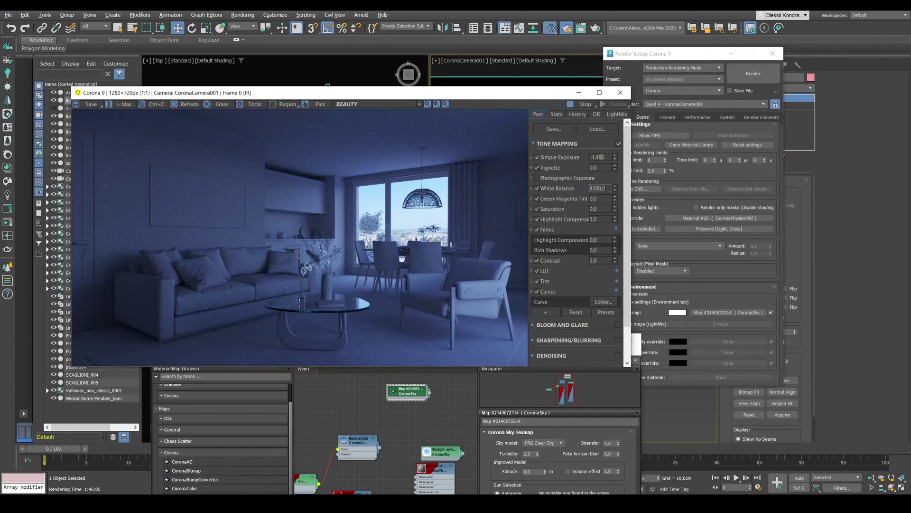
Step: Set the Corona VFB White Balance to 6500 and review Simple Exposure at -1.486
{"action": "left_click", "coordinate": [597, 188]}
{"action": "type", "text": "6500"}
{"action": "key", "text": "Return"}
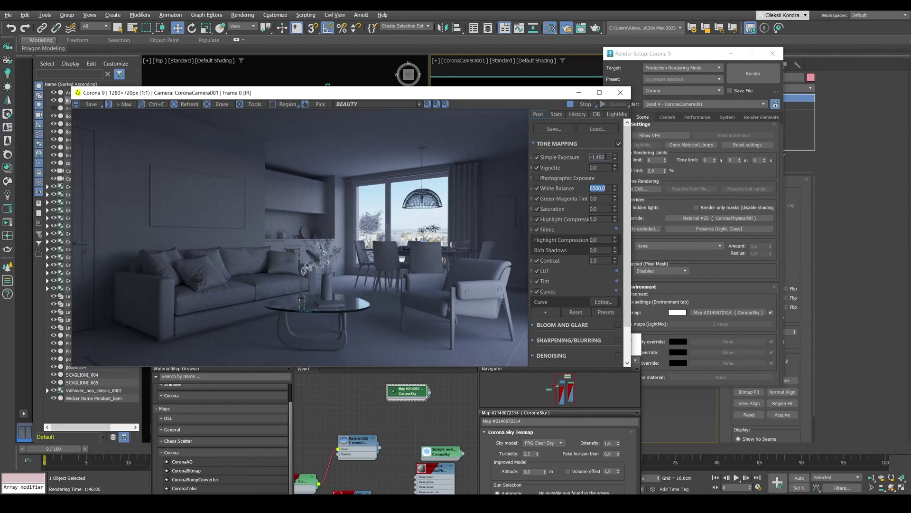
{"action": "double_click", "coordinate": [597, 157]}
{"action": "left_click_drag", "start_coordinate": [443, 98], "coordinate": [482, 99]}
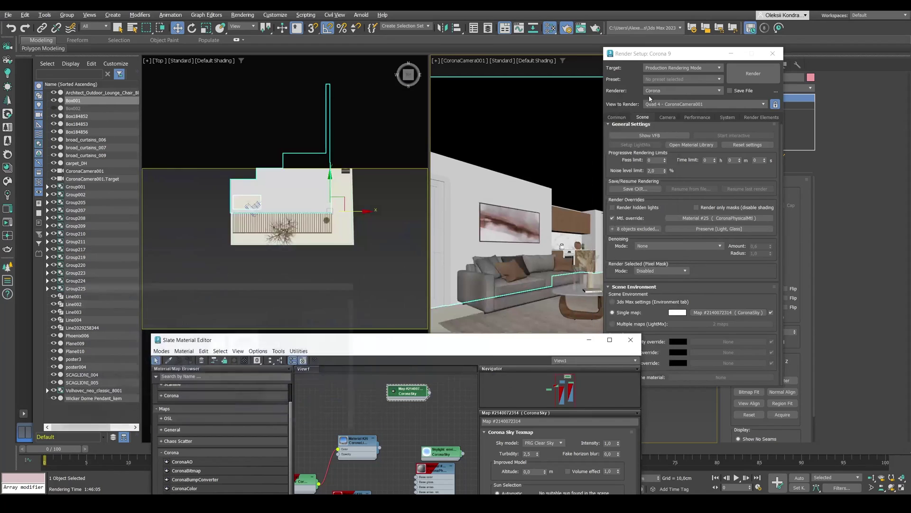
Step: Minimize the render windows and show the light category list in the Create panel's Lights
{"action": "left_click", "coordinate": [622, 96]}
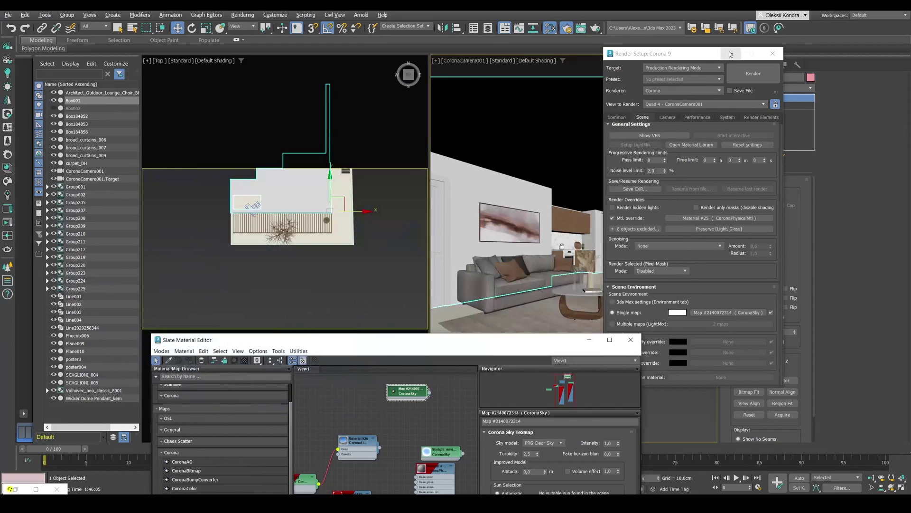
{"action": "left_click", "coordinate": [730, 54]}
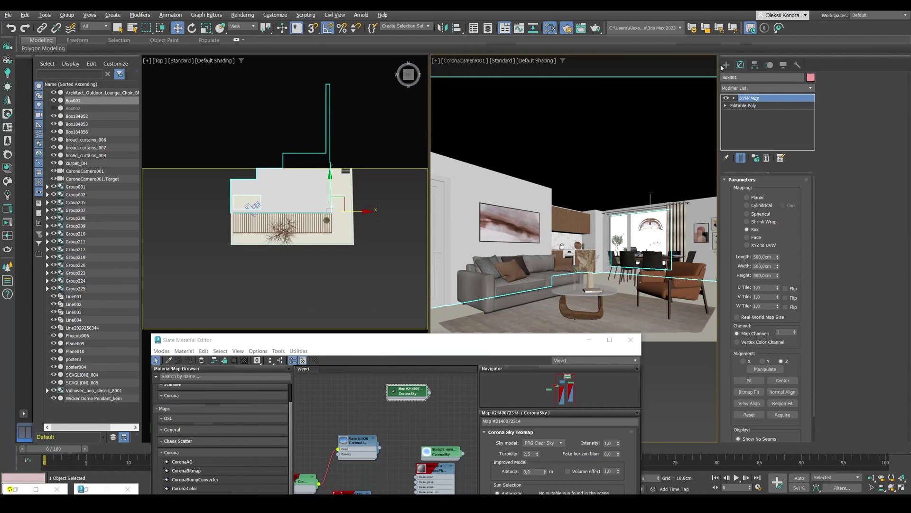
{"action": "left_click", "coordinate": [725, 65]}
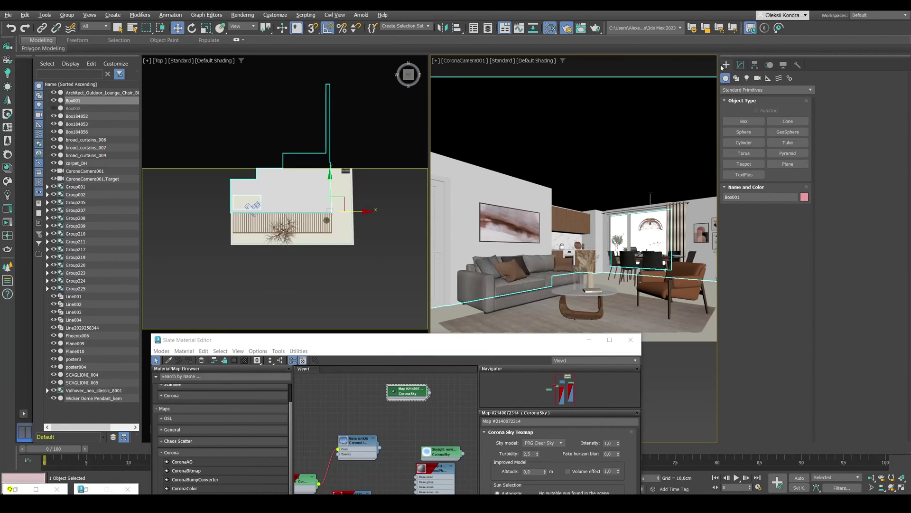
{"action": "left_click", "coordinate": [747, 78]}
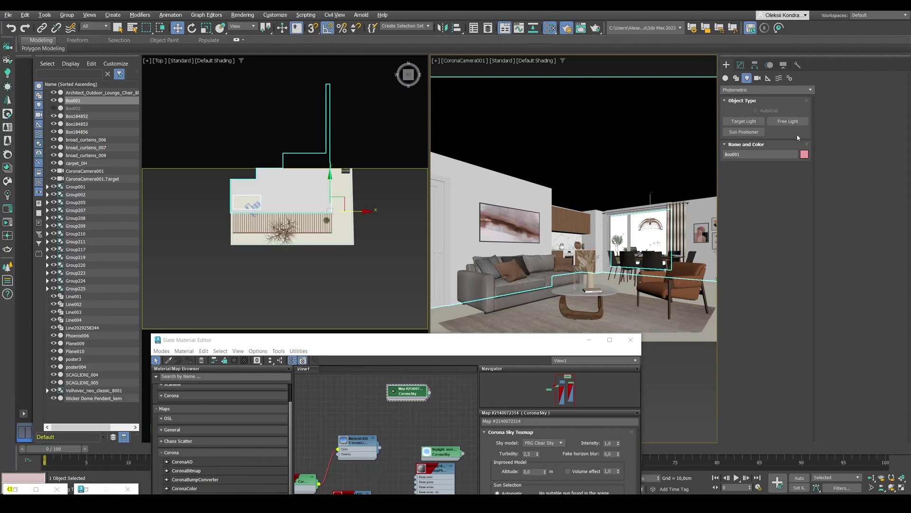
{"action": "left_click", "coordinate": [750, 89]}
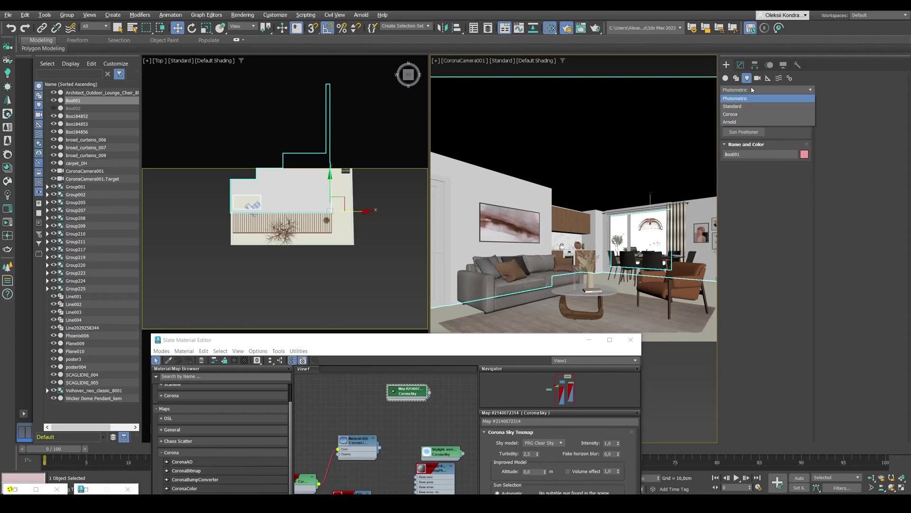
Step: Place a targeted CoronaSun in the Top view with Intensity 1.0 and Size 1.0
{"action": "left_click", "coordinate": [731, 122]}
{"action": "left_click", "coordinate": [788, 121]}
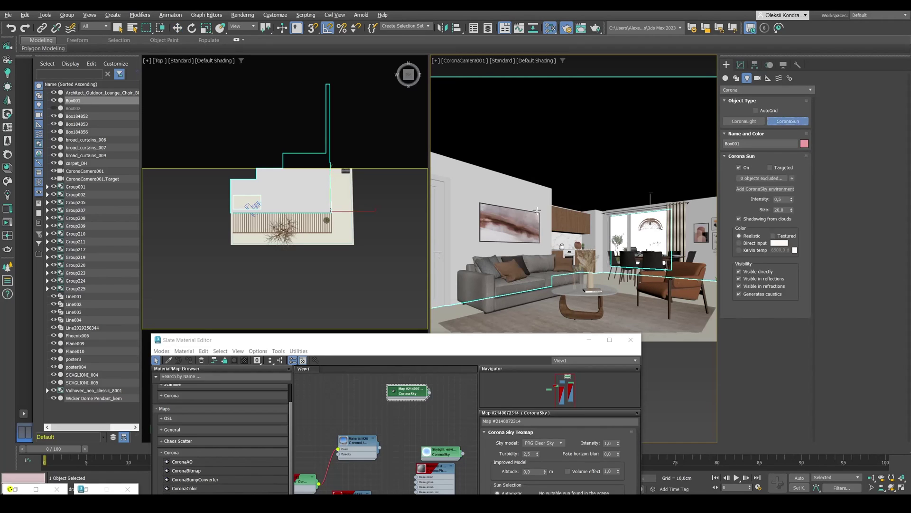
{"action": "scroll", "coordinate": [317, 285], "scroll_direction": "down", "scroll_amount": 3}
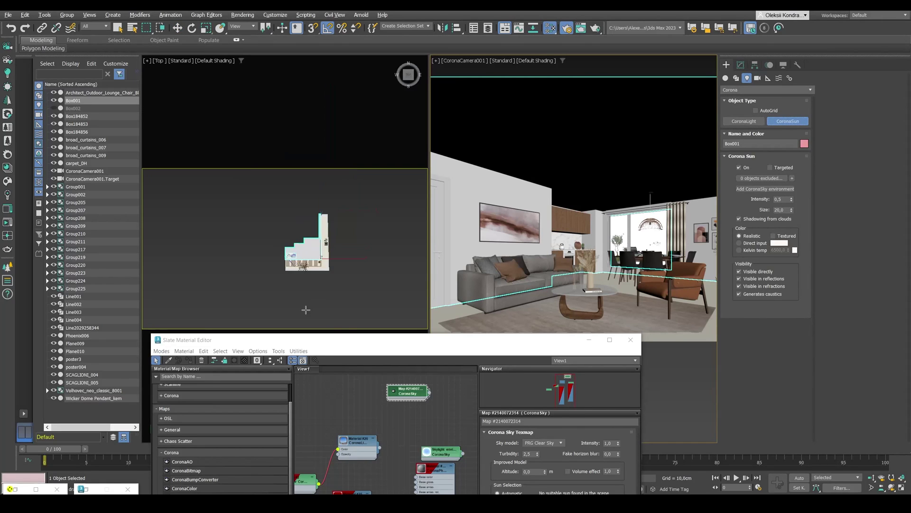
{"action": "left_click_drag", "start_coordinate": [325, 318], "coordinate": [304, 219]}
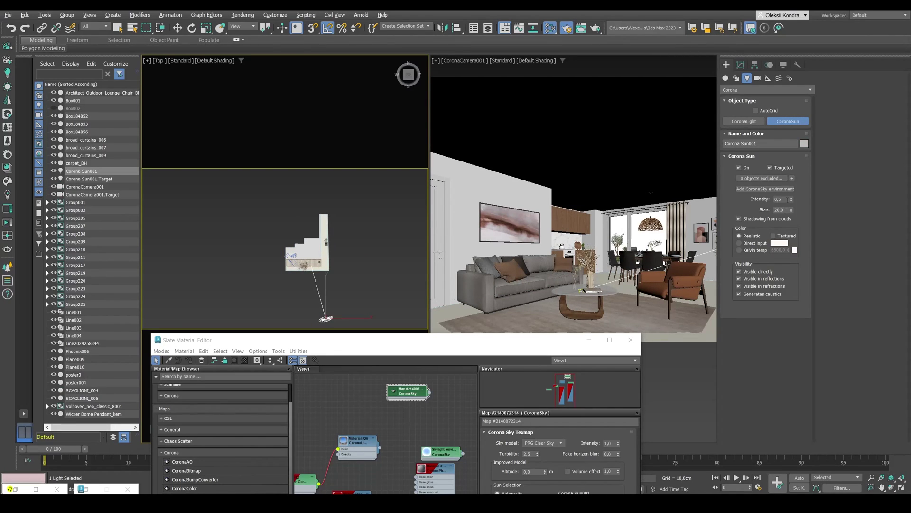
{"action": "double_click", "coordinate": [787, 199]}
{"action": "key", "text": "Tab"}
{"action": "type", "text": "1"}
{"action": "key", "text": "Return"}
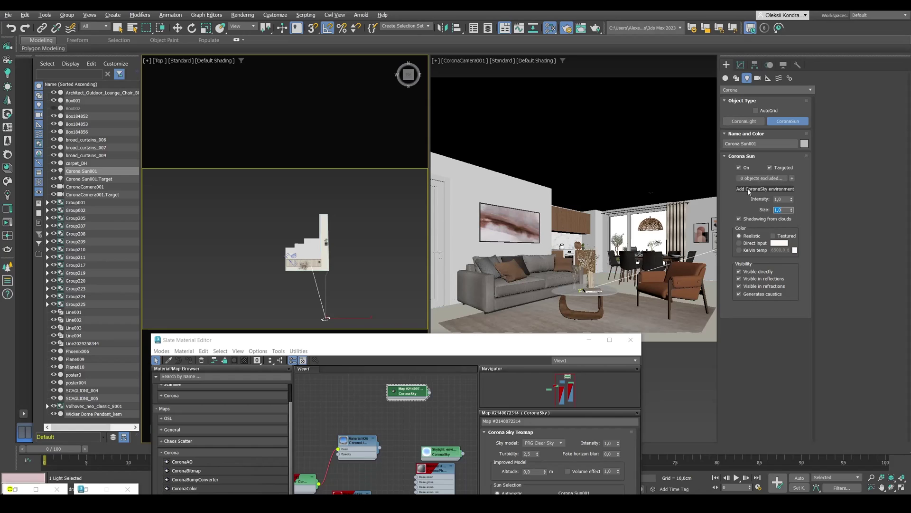
{"action": "left_click", "coordinate": [750, 206]}
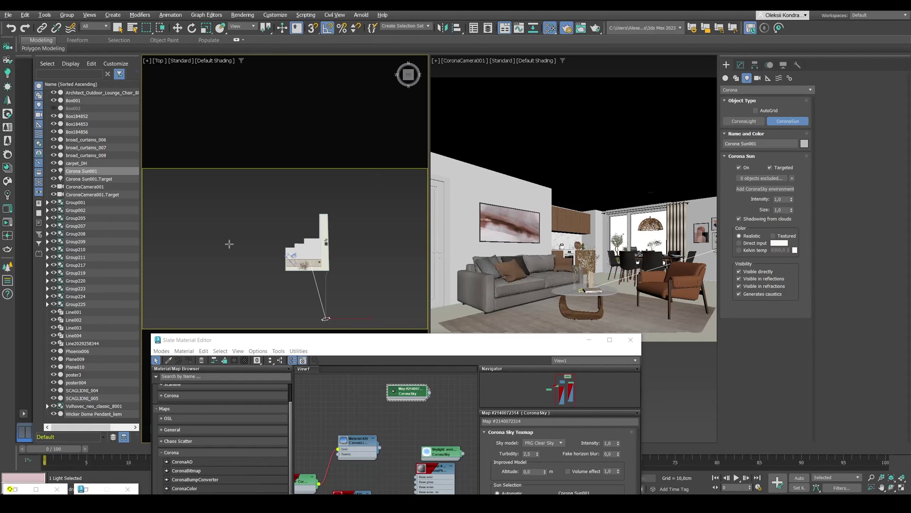
Step: Raise the Corona Sun above the room in the wireframe Left view
{"action": "key", "text": "l"}
{"action": "middle_click_drag", "start_coordinate": [302, 200], "coordinate": [255, 200]}
{"action": "key", "text": "F3"}
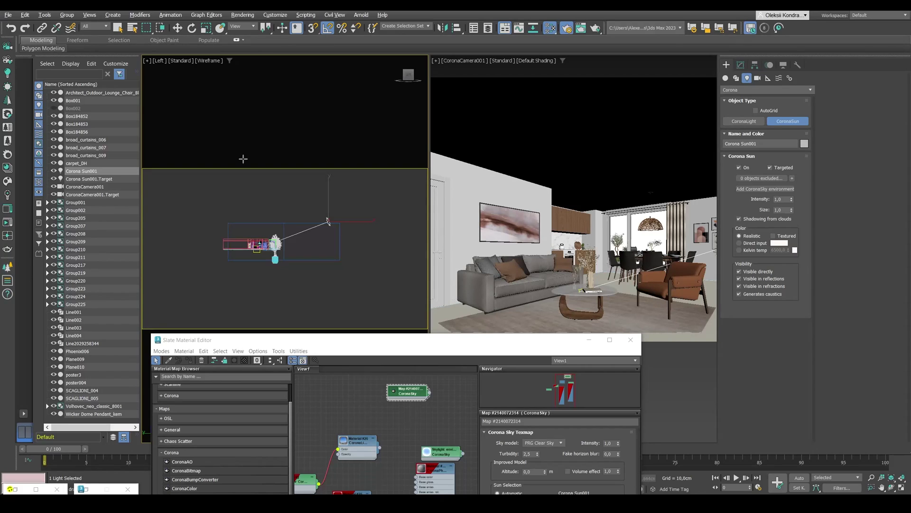
{"action": "key", "text": "w"}
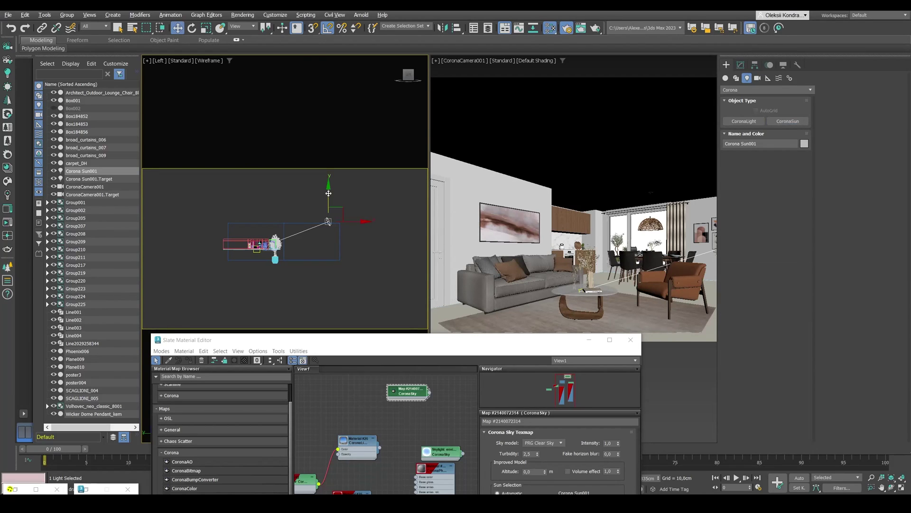
{"action": "left_click_drag", "start_coordinate": [332, 205], "coordinate": [332, 203]}
{"action": "left_click_drag", "start_coordinate": [343, 339], "coordinate": [379, 29]}
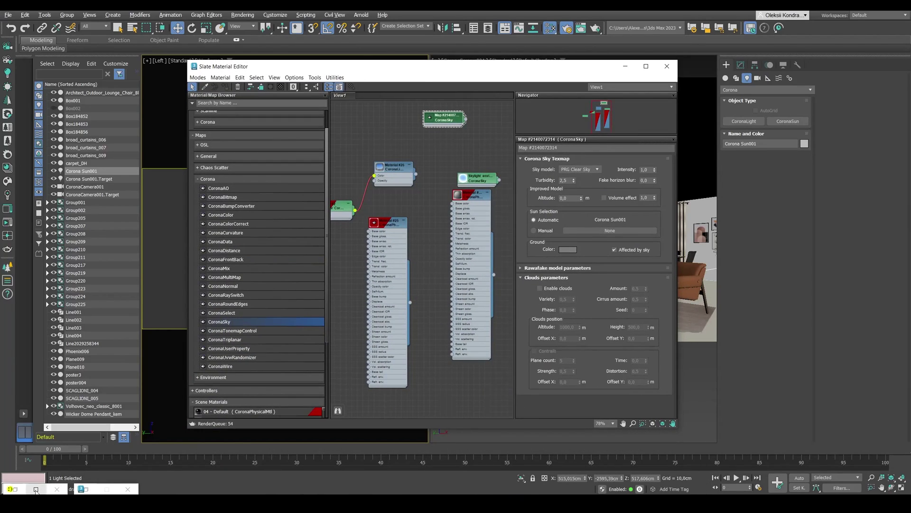
{"action": "left_click", "coordinate": [36, 490]}
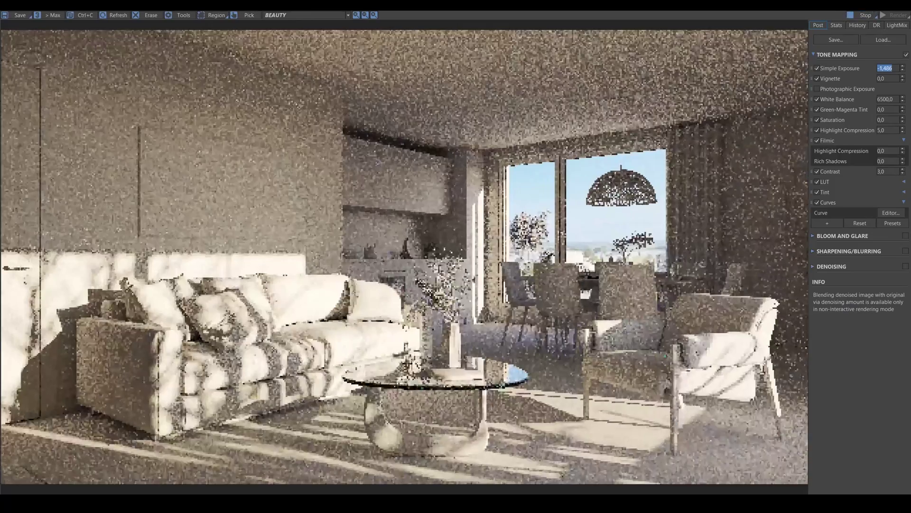
Step: Minimize the Slate Material Editor and move the Corona VFB aside
{"action": "key", "text": "super+Down"}
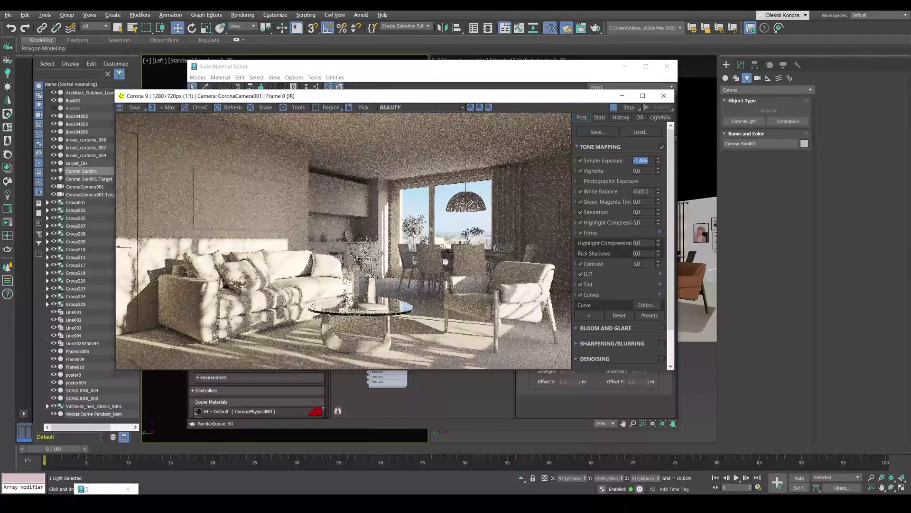
{"action": "left_click_drag", "start_coordinate": [312, 97], "coordinate": [242, 144]}
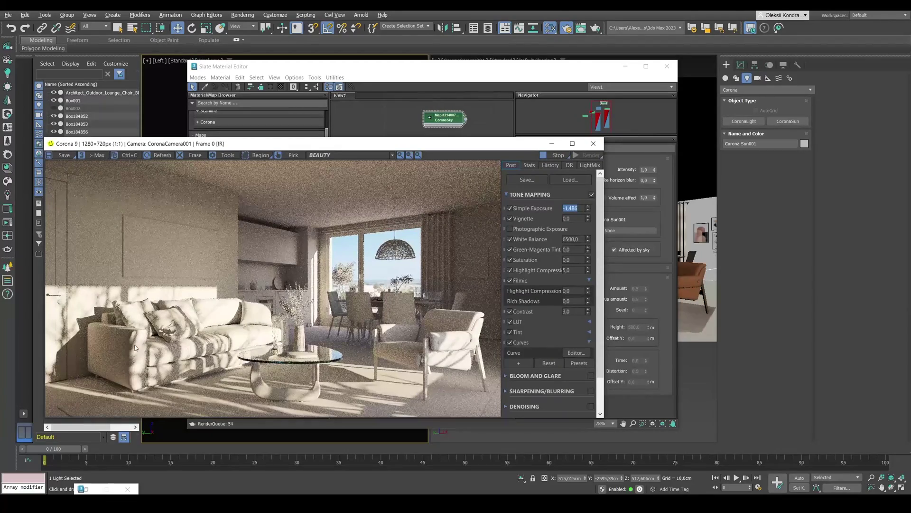
{"action": "left_click", "coordinate": [626, 66]}
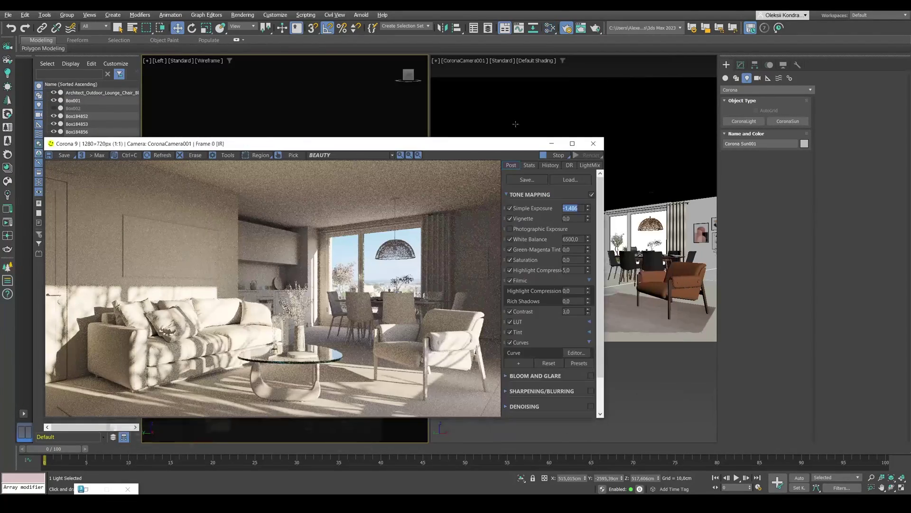
{"action": "left_click_drag", "start_coordinate": [370, 145], "coordinate": [749, 103]}
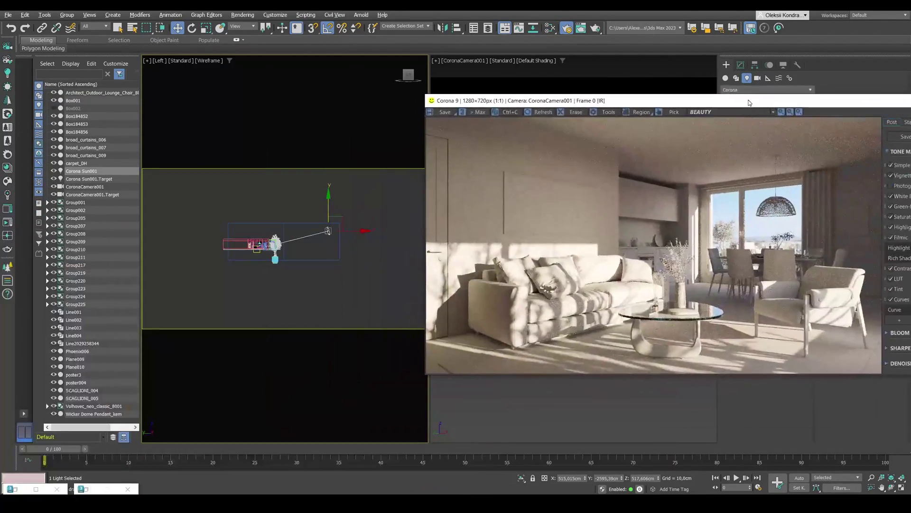
{"action": "scroll", "coordinate": [291, 255], "scroll_direction": "up", "scroll_amount": 6}
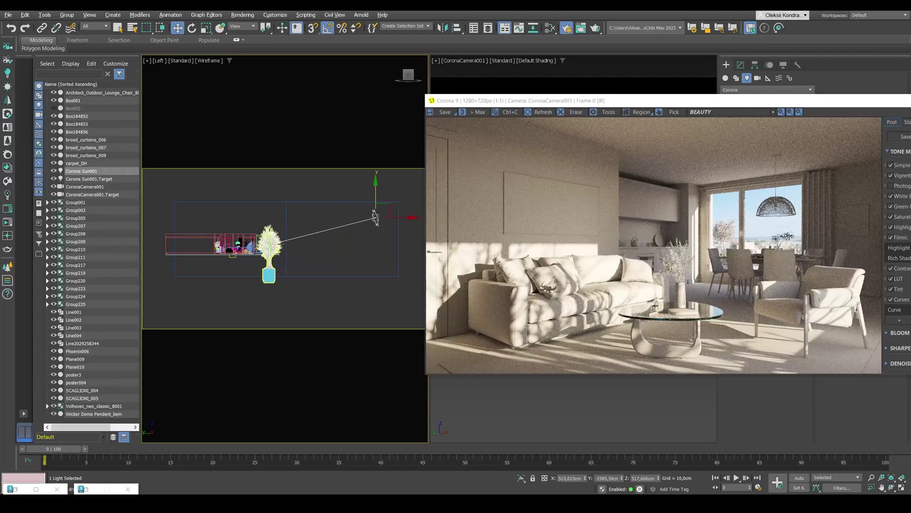
{"action": "scroll", "coordinate": [237, 258], "scroll_direction": "up", "scroll_amount": 2}
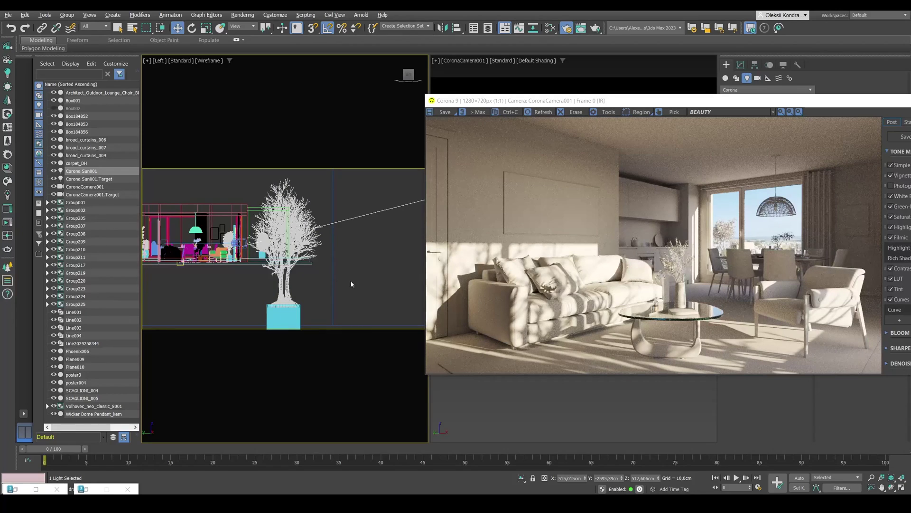
Step: Switch the left viewport to Top view, uncover the viewports, and open Render Setup with F10
{"action": "key", "text": "t"}
{"action": "scroll", "coordinate": [321, 275], "scroll_direction": "up", "scroll_amount": 5}
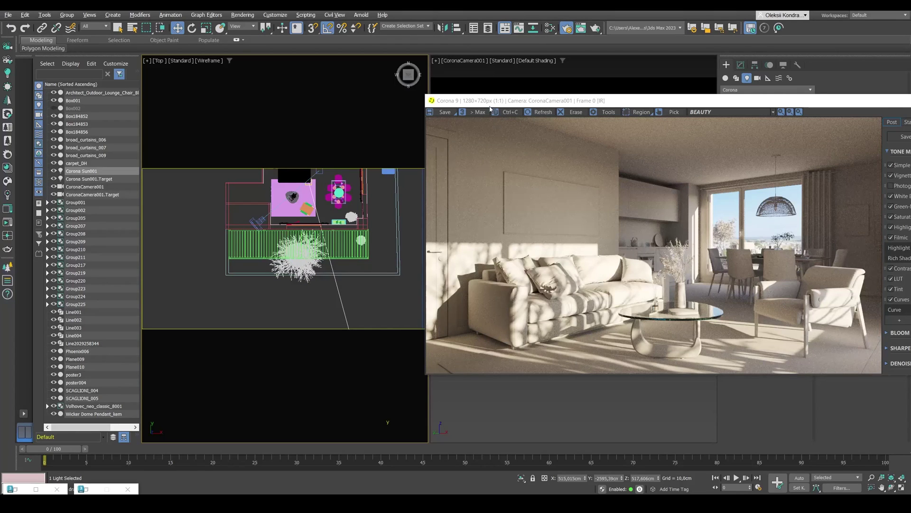
{"action": "left_click_drag", "start_coordinate": [490, 101], "coordinate": [393, 90]}
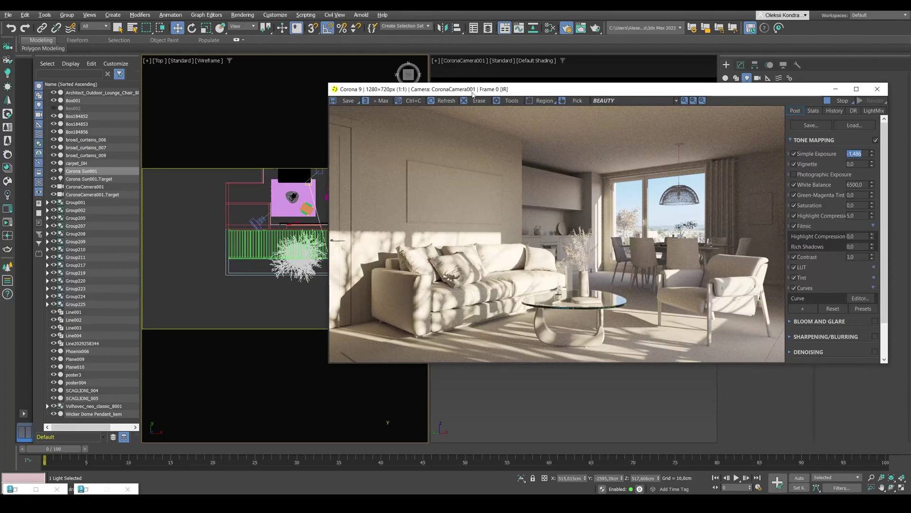
{"action": "left_click_drag", "start_coordinate": [470, 90], "coordinate": [216, 86]}
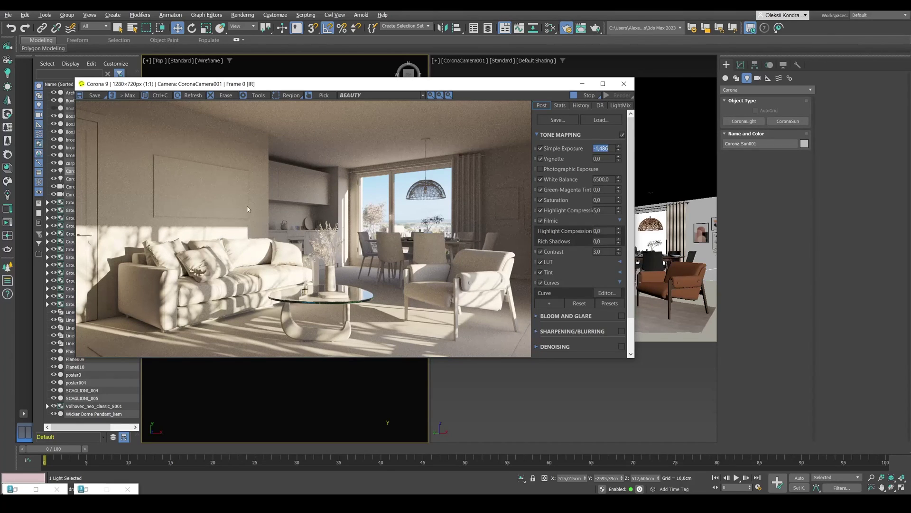
{"action": "left_click_drag", "start_coordinate": [350, 91], "coordinate": [362, 149]}
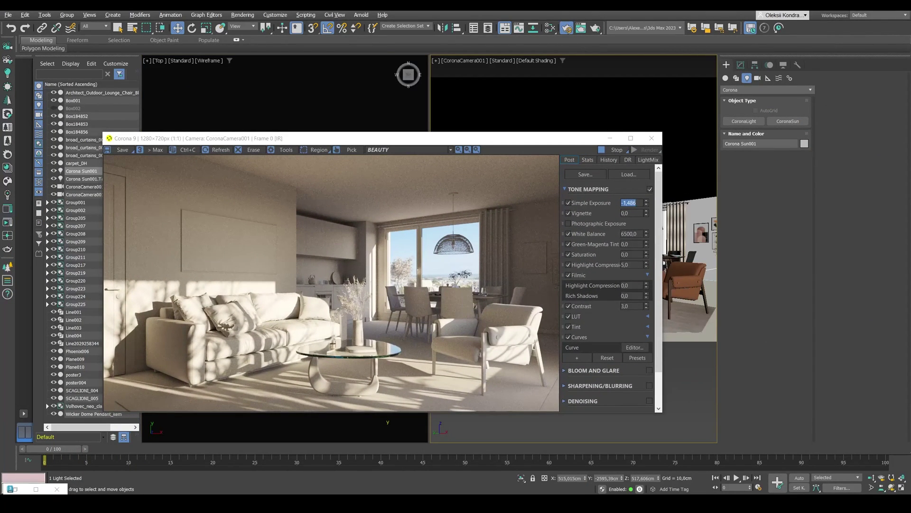
{"action": "key", "text": "F10"}
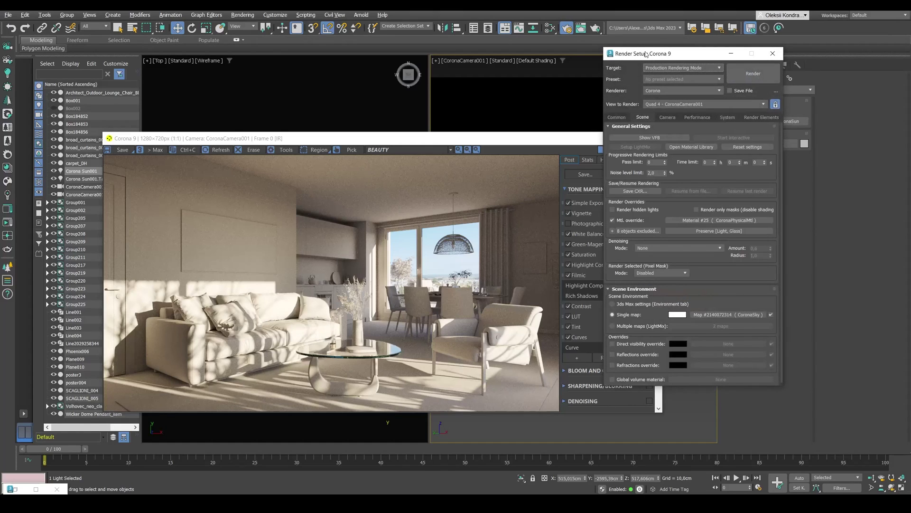
Step: Activate the camera viewport and lock View to Render on CoronaCamera001
{"action": "left_click", "coordinate": [381, 138]}
{"action": "left_click_drag", "start_coordinate": [381, 137], "coordinate": [136, 323]}
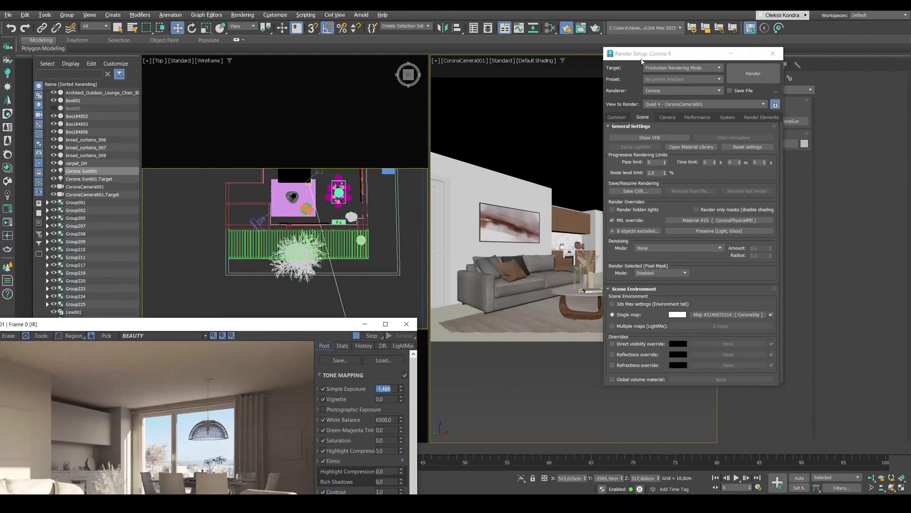
{"action": "left_click_drag", "start_coordinate": [655, 58], "coordinate": [767, 54]}
{"action": "left_click", "coordinate": [580, 127]}
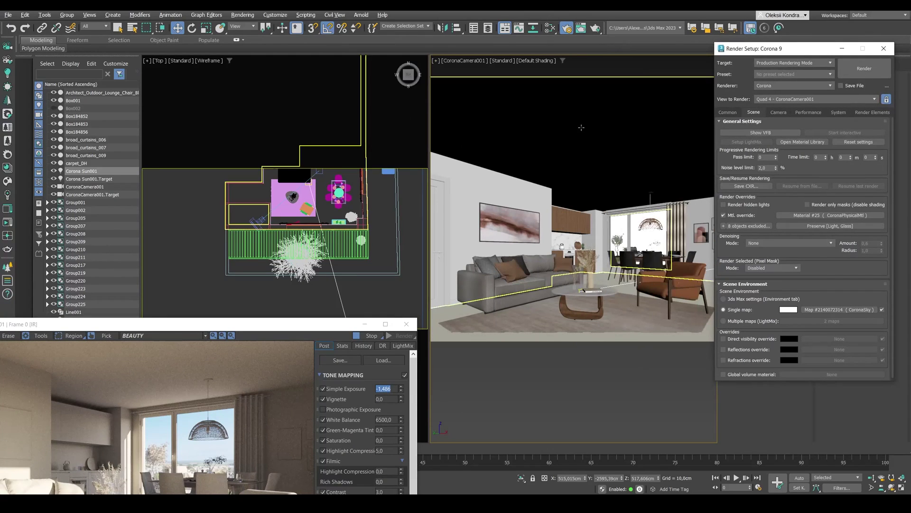
{"action": "left_click", "coordinate": [601, 66]}
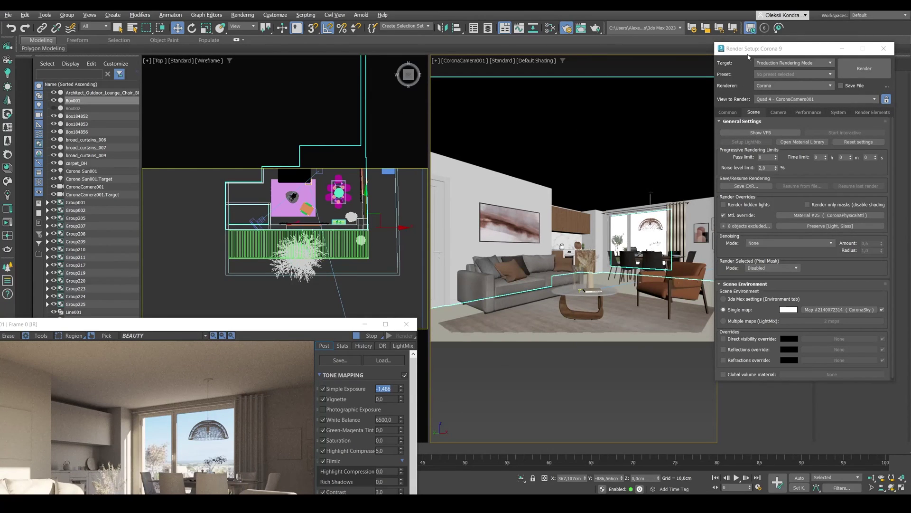
{"action": "left_click_drag", "start_coordinate": [749, 56], "coordinate": [719, 55]}
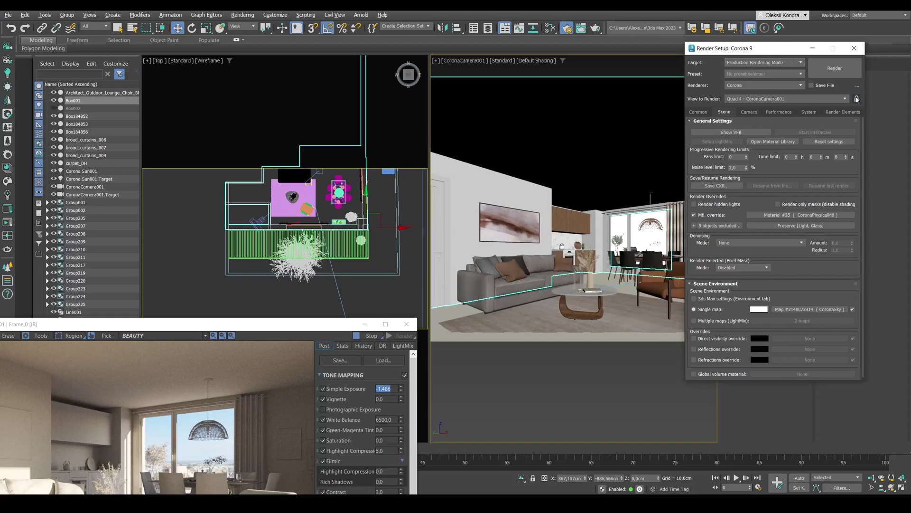
{"action": "left_click", "coordinate": [857, 99]}
Step: Select Corona Sun001 in the Top viewport and restore the Corona VFB to full size
{"action": "scroll", "coordinate": [223, 225], "scroll_direction": "down", "scroll_amount": 3}
{"action": "middle_click_drag", "start_coordinate": [266, 301], "coordinate": [324, 253]}
{"action": "left_click", "coordinate": [363, 291]}
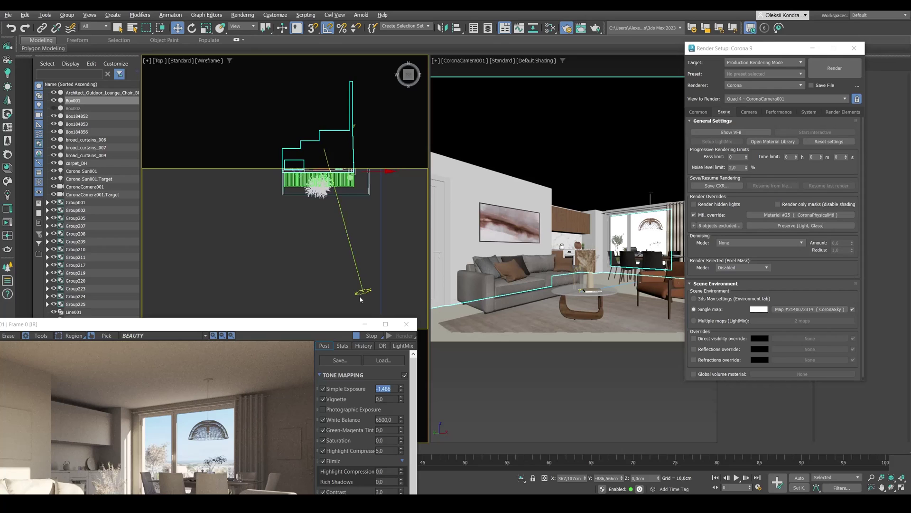
{"action": "left_click", "coordinate": [231, 335]}
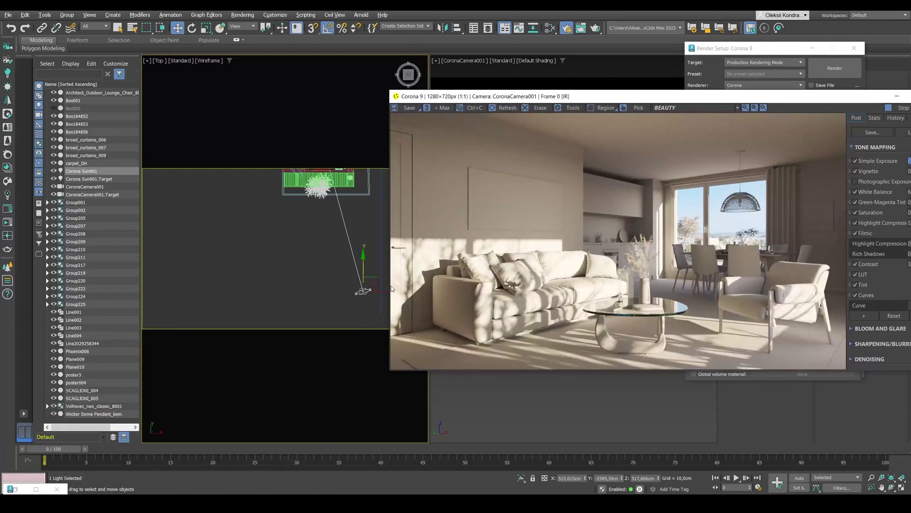
Step: Slide Corona Sun001 back and forth along X in Top view, then switch to Front view
{"action": "left_click_drag", "start_coordinate": [370, 284], "coordinate": [319, 286]}
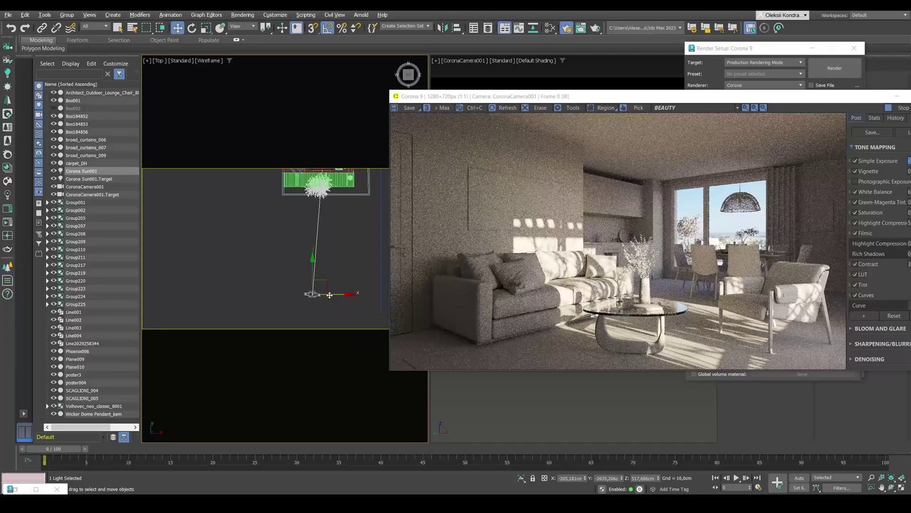
{"action": "left_click_drag", "start_coordinate": [329, 295], "coordinate": [342, 294]}
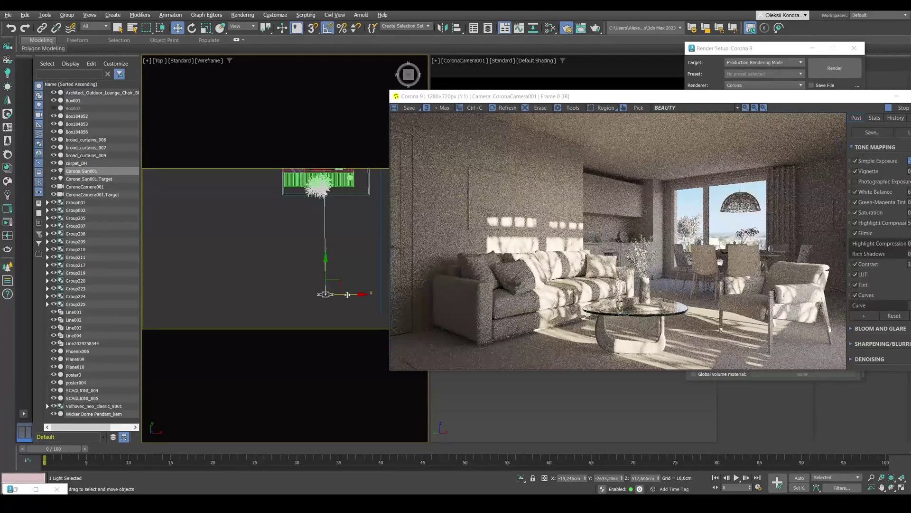
{"action": "left_click_drag", "start_coordinate": [346, 294], "coordinate": [328, 297]}
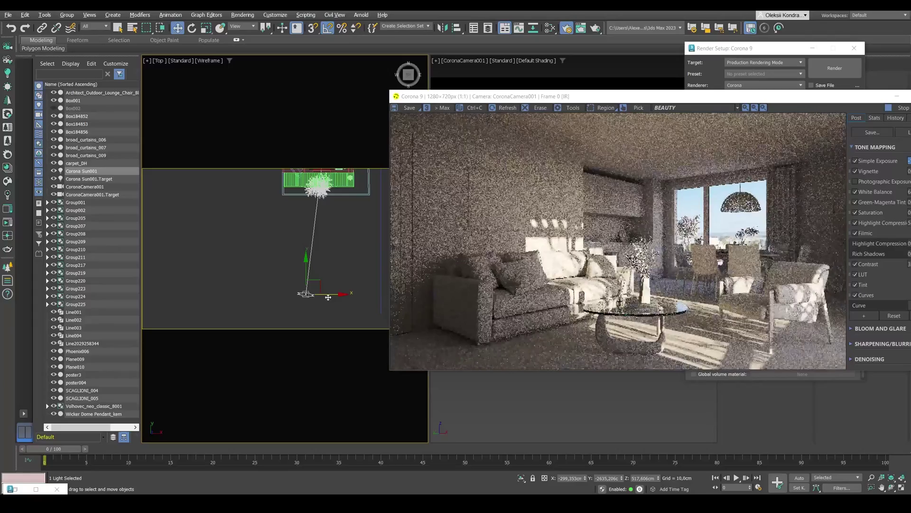
{"action": "left_click", "coordinate": [318, 299]}
{"action": "left_click_drag", "start_coordinate": [312, 294], "coordinate": [305, 295]}
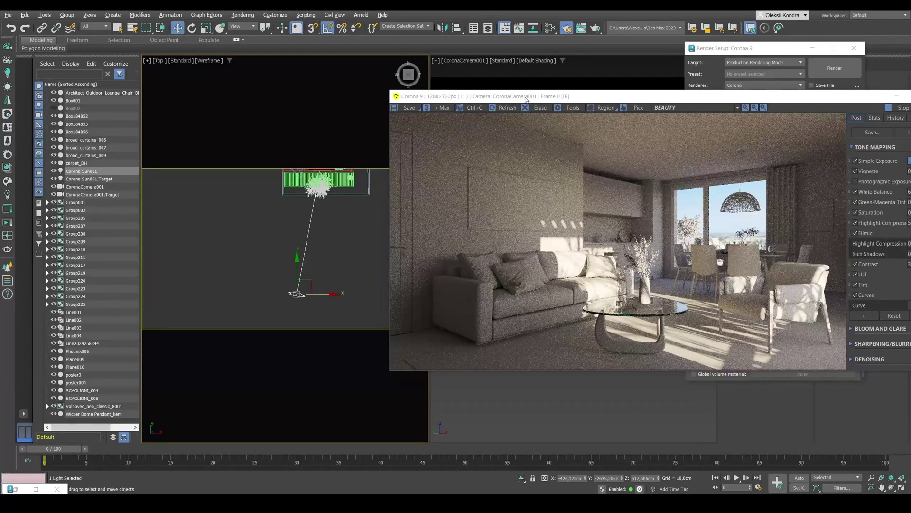
{"action": "left_click_drag", "start_coordinate": [526, 98], "coordinate": [603, 95]}
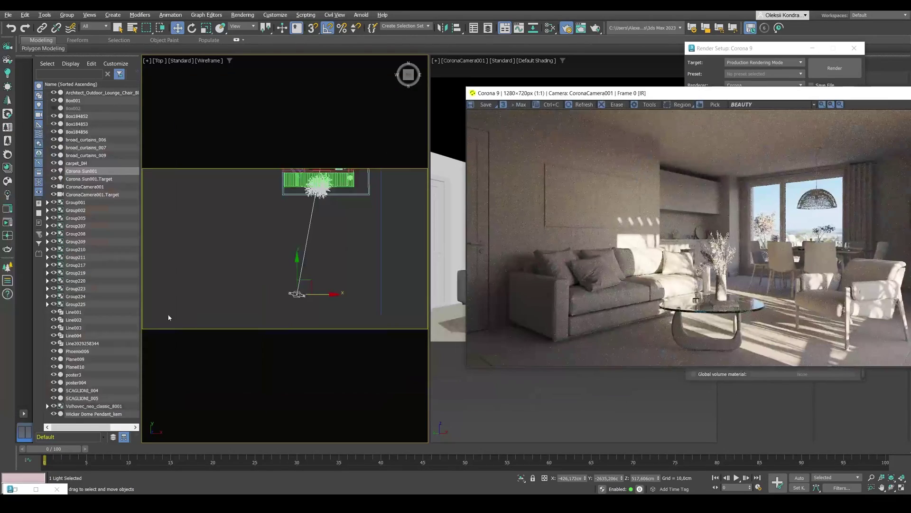
{"action": "key", "text": "f"}
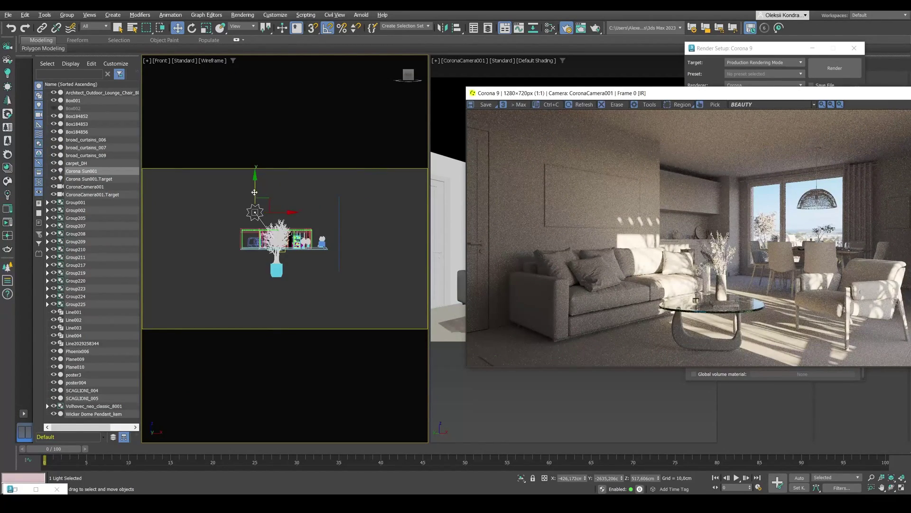
{"action": "left_click_drag", "start_coordinate": [255, 193], "coordinate": [257, 197]}
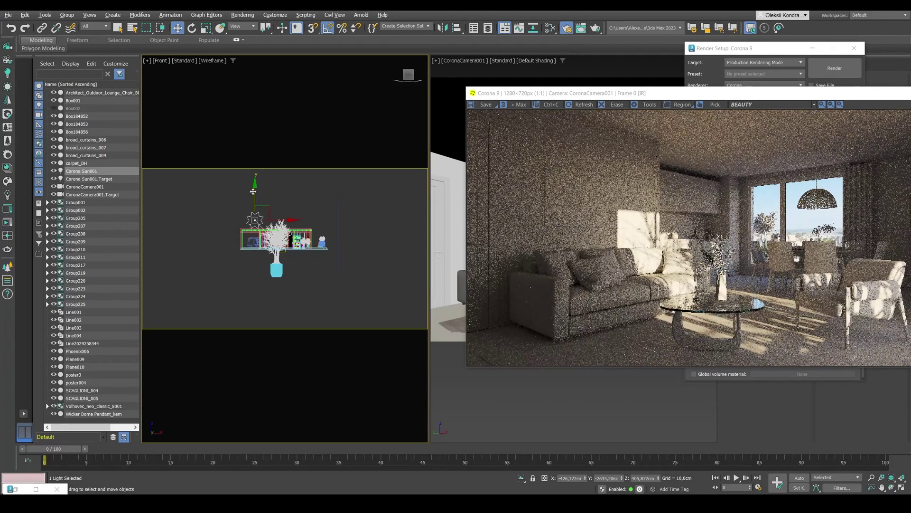
{"action": "left_click_drag", "start_coordinate": [253, 191], "coordinate": [253, 195]}
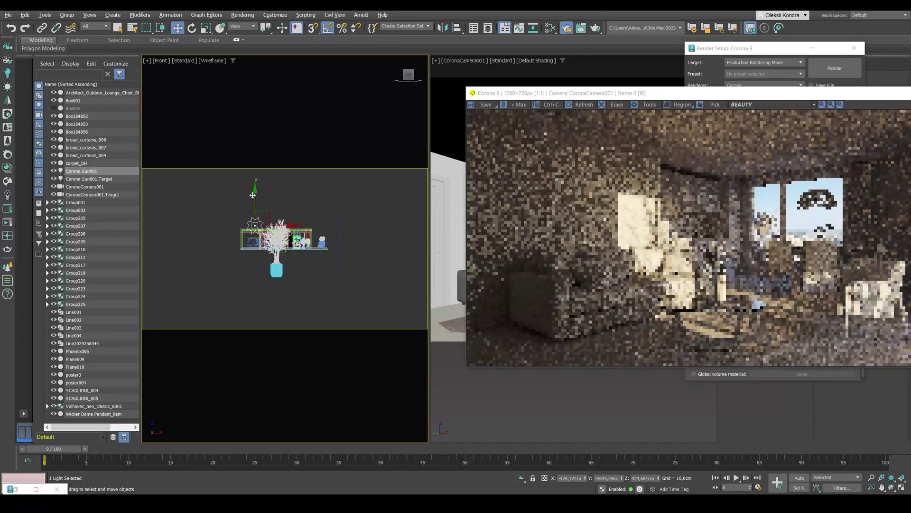
{"action": "left_click", "coordinate": [253, 198]}
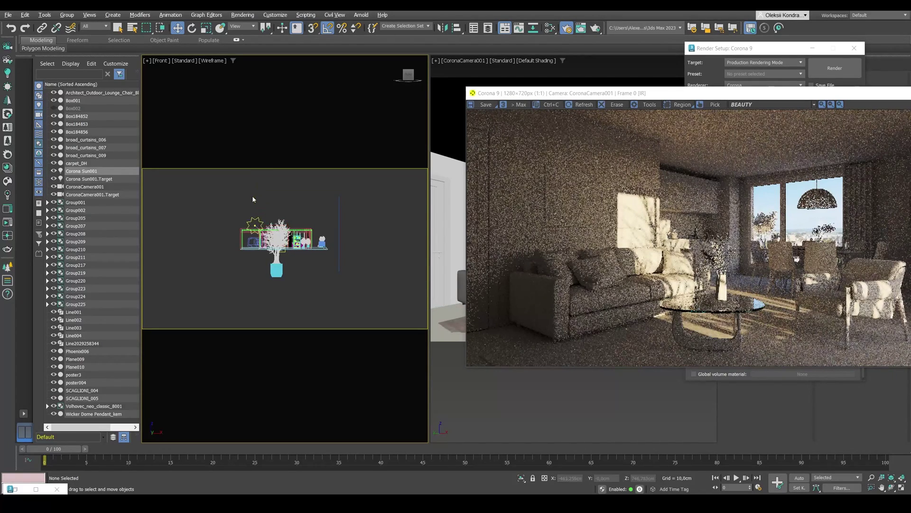
{"action": "left_click", "coordinate": [253, 220]}
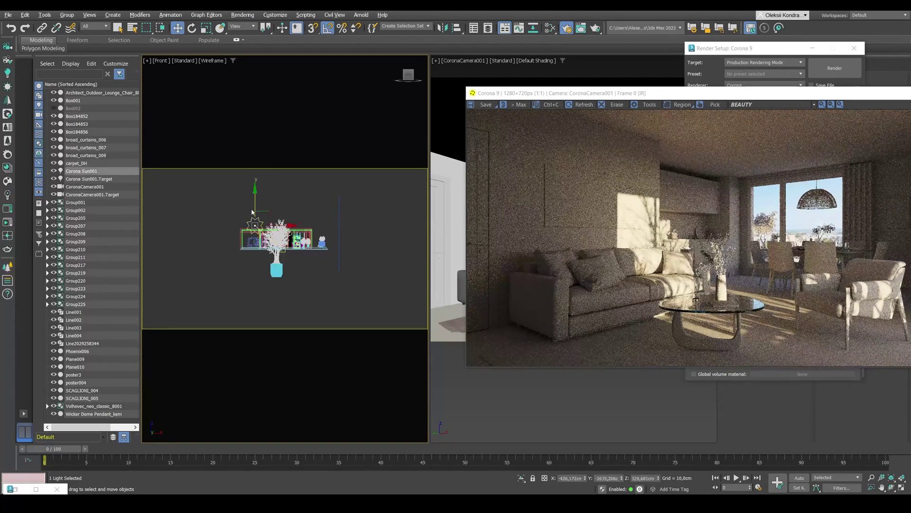
{"action": "left_click_drag", "start_coordinate": [256, 202], "coordinate": [256, 204]}
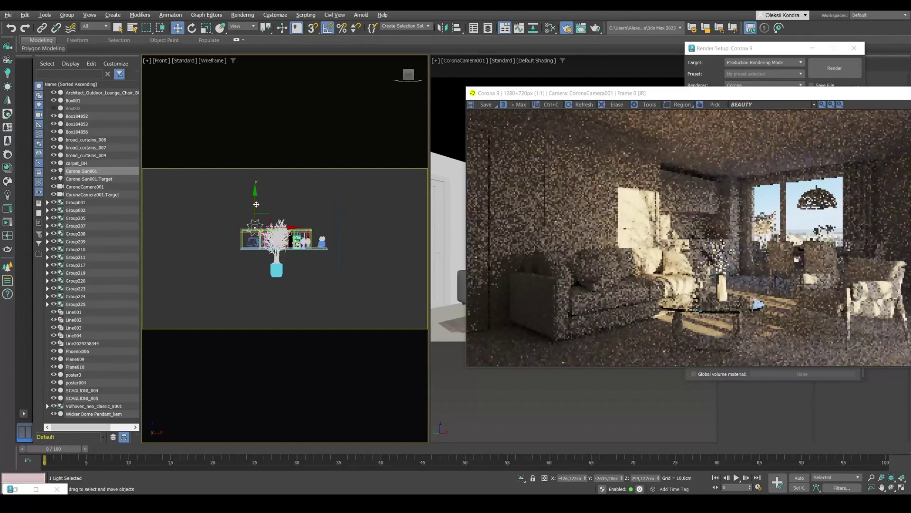
{"action": "left_click_drag", "start_coordinate": [612, 88], "coordinate": [365, 80]}
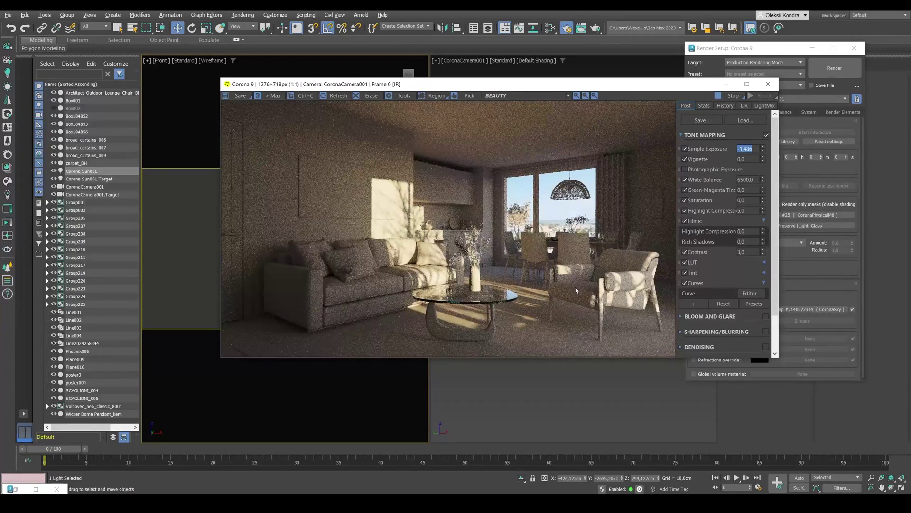
{"action": "scroll", "coordinate": [406, 237], "scroll_direction": "up", "scroll_amount": 1}
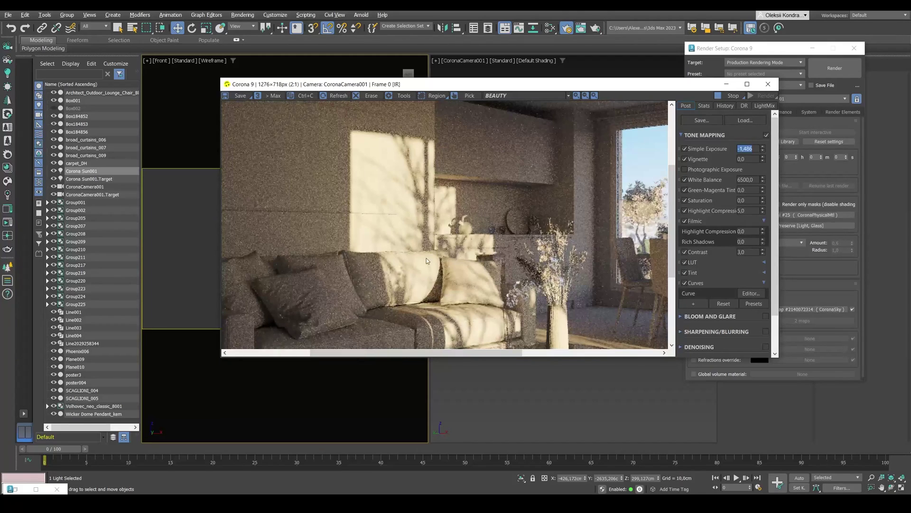
{"action": "scroll", "coordinate": [431, 264], "scroll_direction": "down", "scroll_amount": 1}
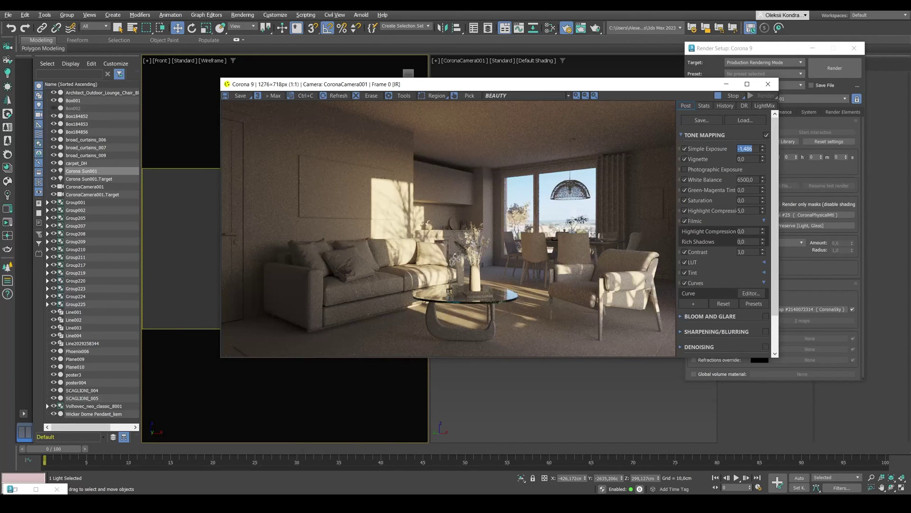
{"action": "mouse_move", "coordinate": [384, 489]}
{"action": "left_click", "coordinate": [351, 457]}
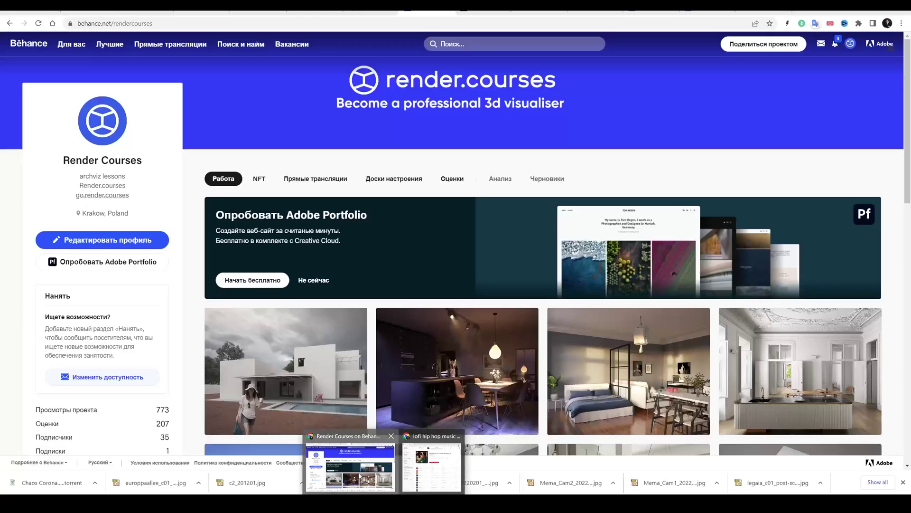
{"action": "left_click", "coordinate": [632, 381]}
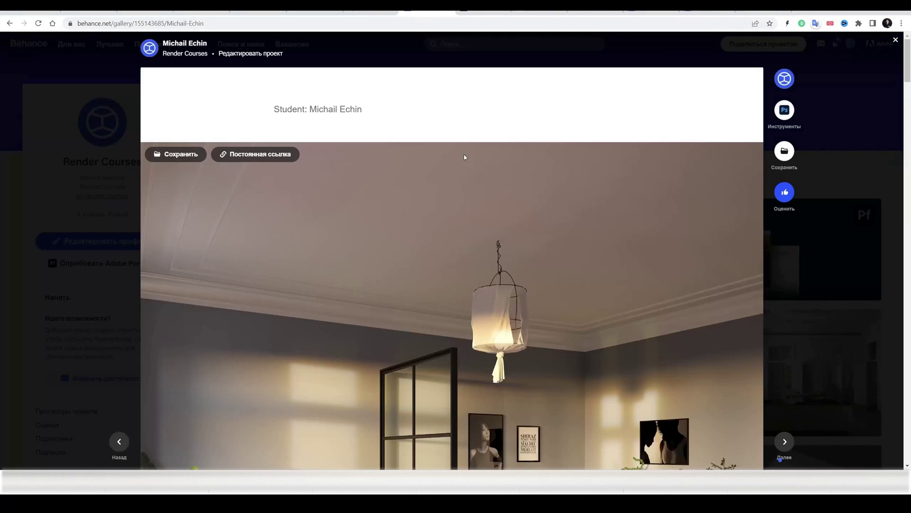
{"action": "scroll", "coordinate": [474, 173], "scroll_direction": "down", "scroll_amount": 4}
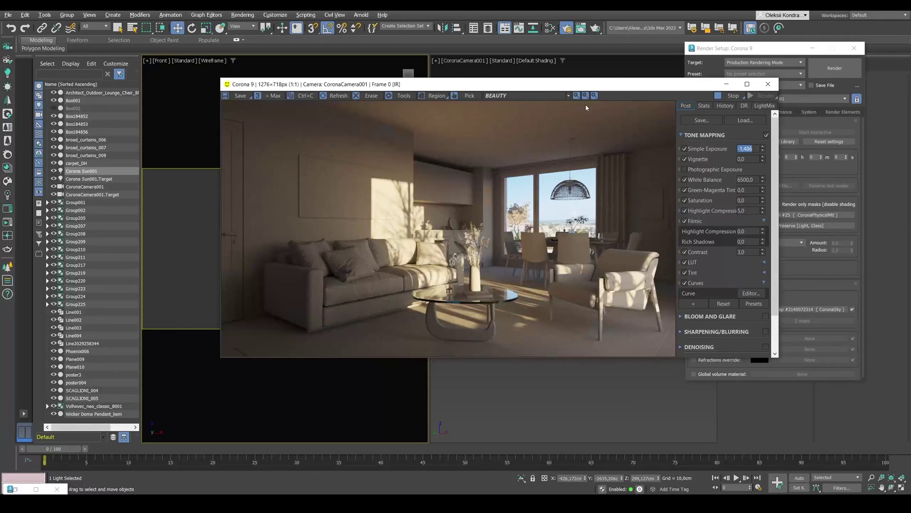
Step: Drag the Corona VFB aside, then minimize it to reveal the viewports and Render Setup
{"action": "left_click_drag", "start_coordinate": [519, 89], "coordinate": [464, 88]}
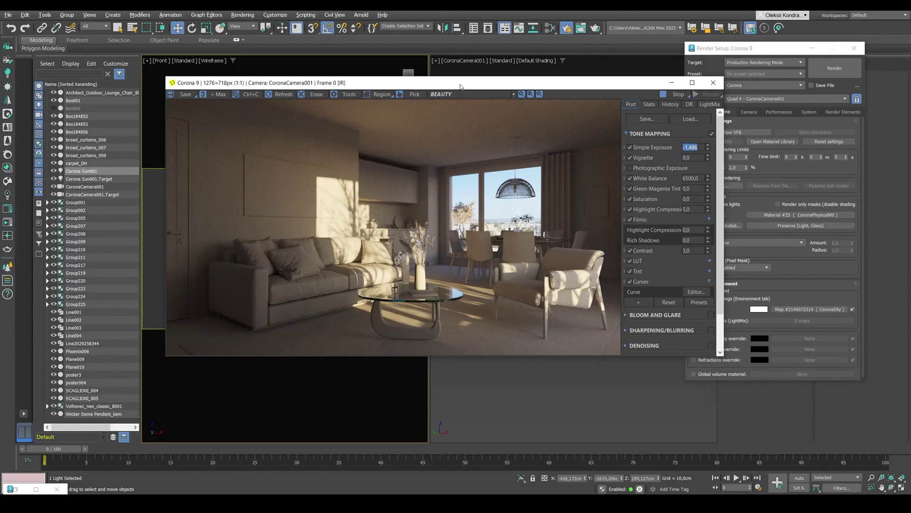
{"action": "left_click_drag", "start_coordinate": [461, 86], "coordinate": [613, 96]}
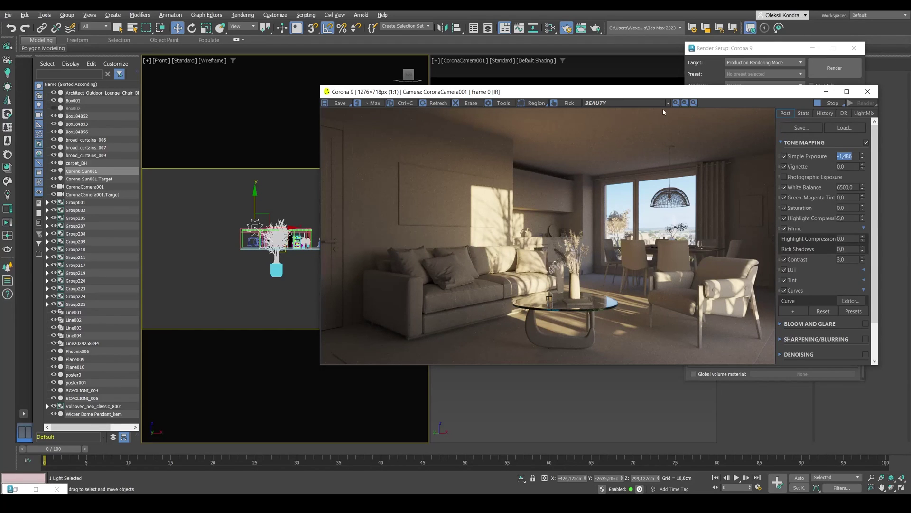
{"action": "left_click_drag", "start_coordinate": [685, 95], "coordinate": [639, 121]}
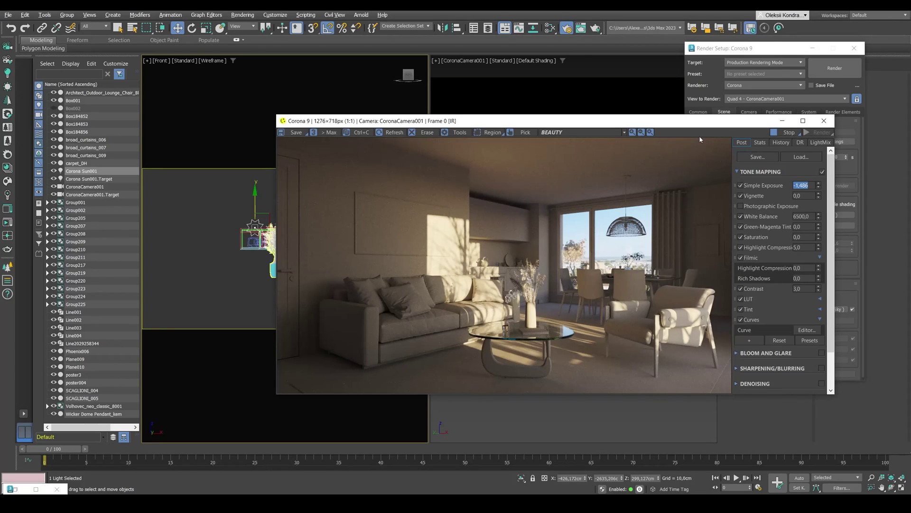
{"action": "left_click", "coordinate": [783, 123]}
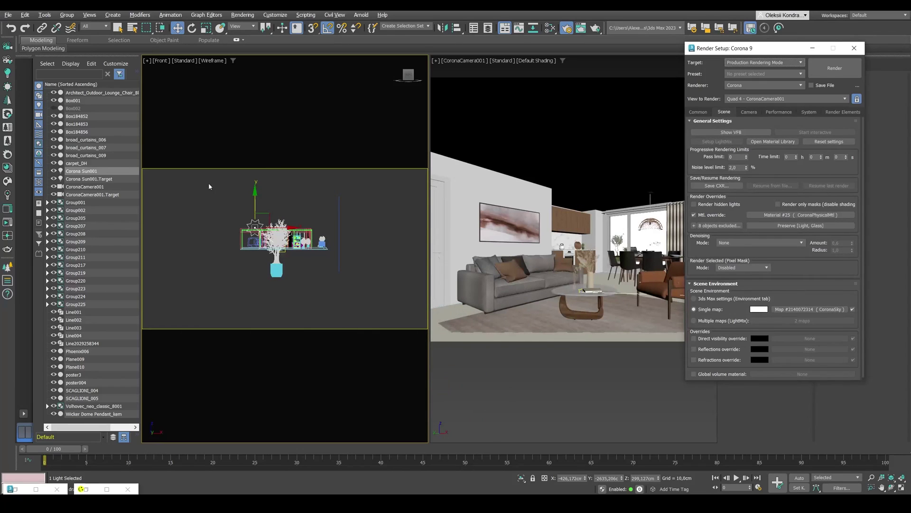
Step: In Top view, clone the Corona Sun as a Copy named Corona Sun002, then close Render Setup
{"action": "key", "text": "t"}
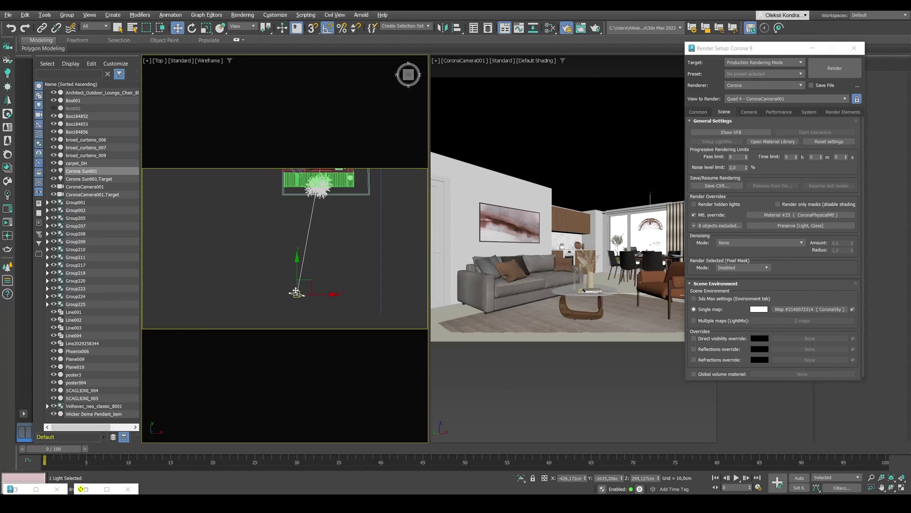
{"action": "right_click", "coordinate": [294, 291]}
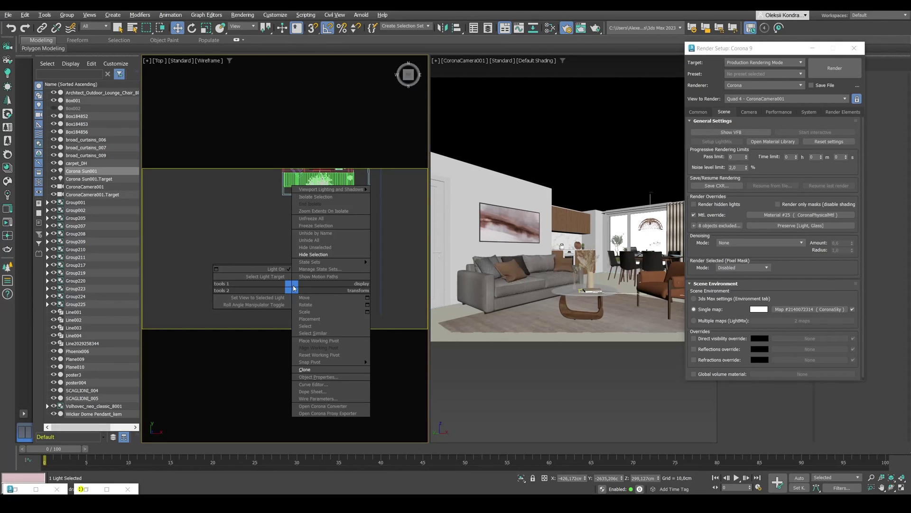
{"action": "left_click", "coordinate": [311, 370]}
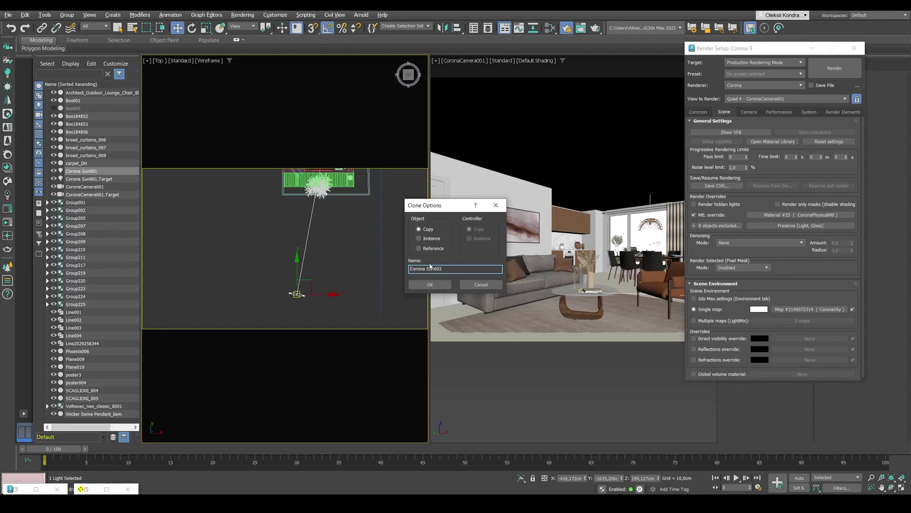
{"action": "left_click", "coordinate": [429, 284]}
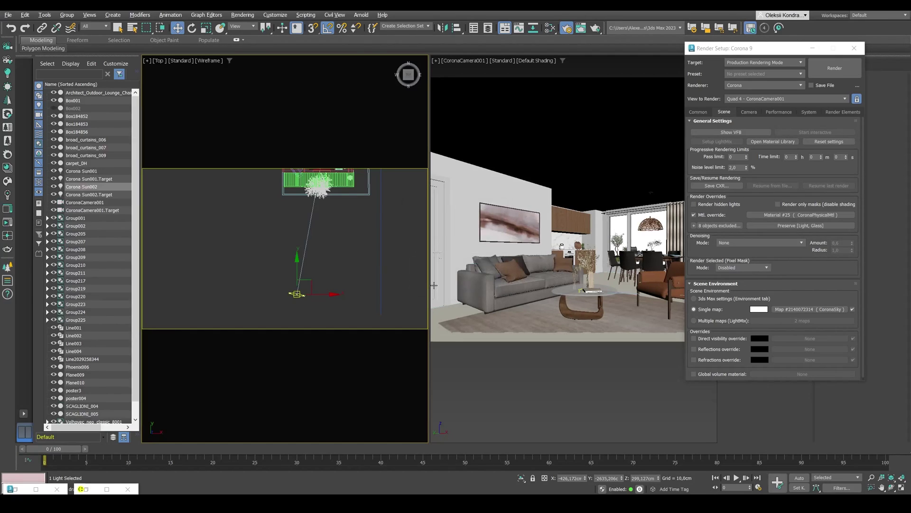
{"action": "left_click", "coordinate": [813, 48]}
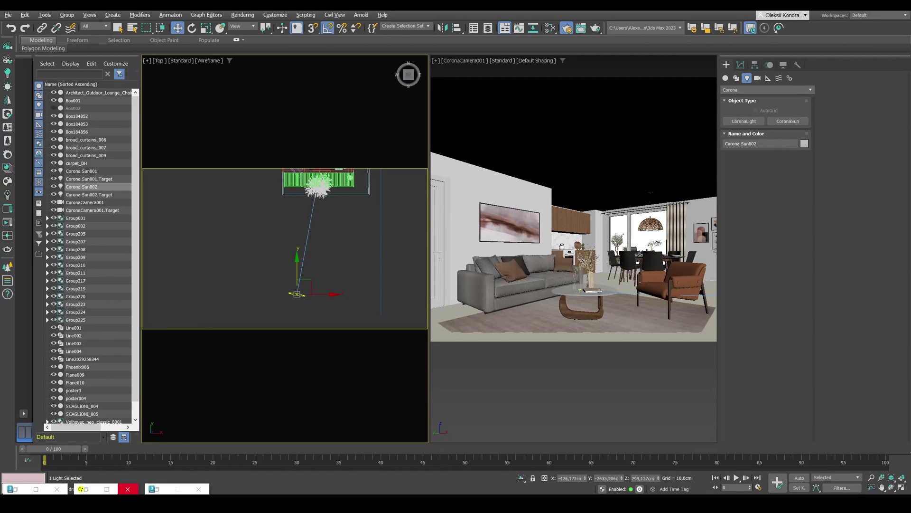
Step: Set the reference coordinate system to Local and slide Corona Sun002 along its local Z axis
{"action": "left_click", "coordinate": [86, 489]}
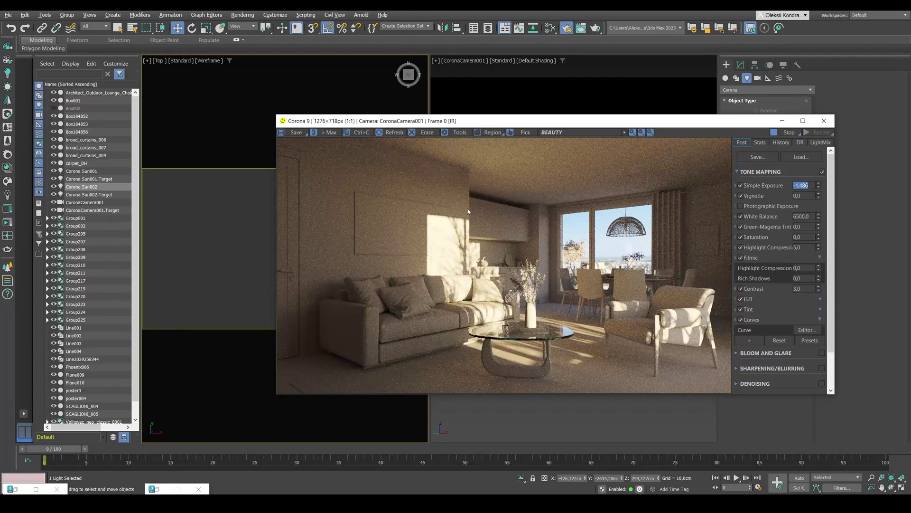
{"action": "left_click_drag", "start_coordinate": [433, 123], "coordinate": [578, 109]}
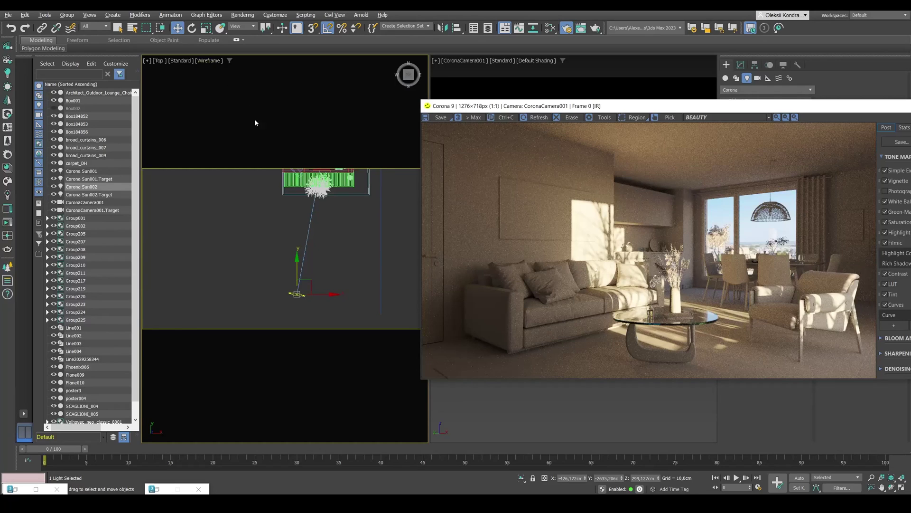
{"action": "left_click", "coordinate": [243, 30]}
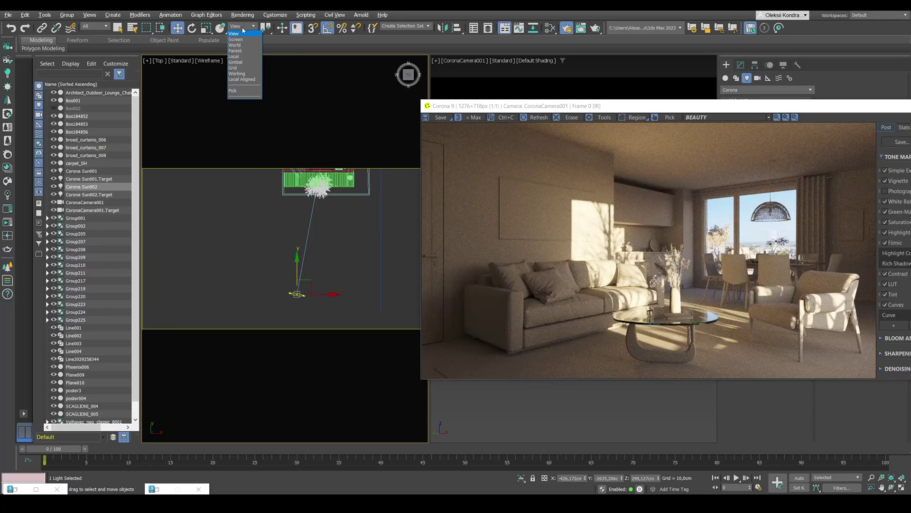
{"action": "left_click", "coordinate": [234, 57]}
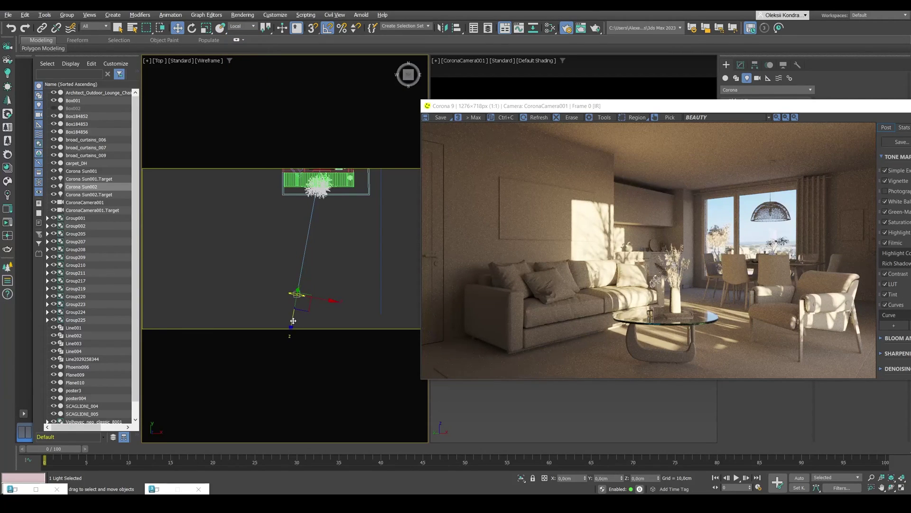
{"action": "left_click_drag", "start_coordinate": [291, 326], "coordinate": [291, 334]}
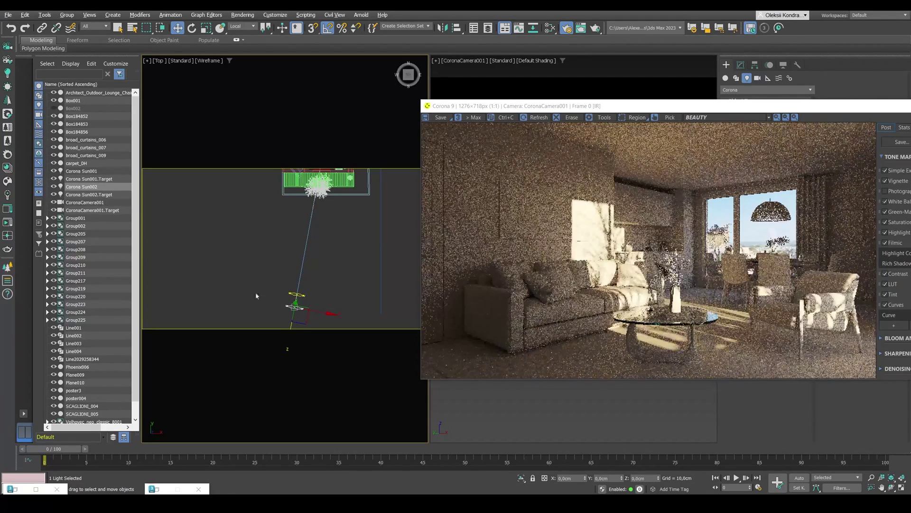
{"action": "scroll", "coordinate": [300, 314], "scroll_direction": "up", "scroll_amount": 2}
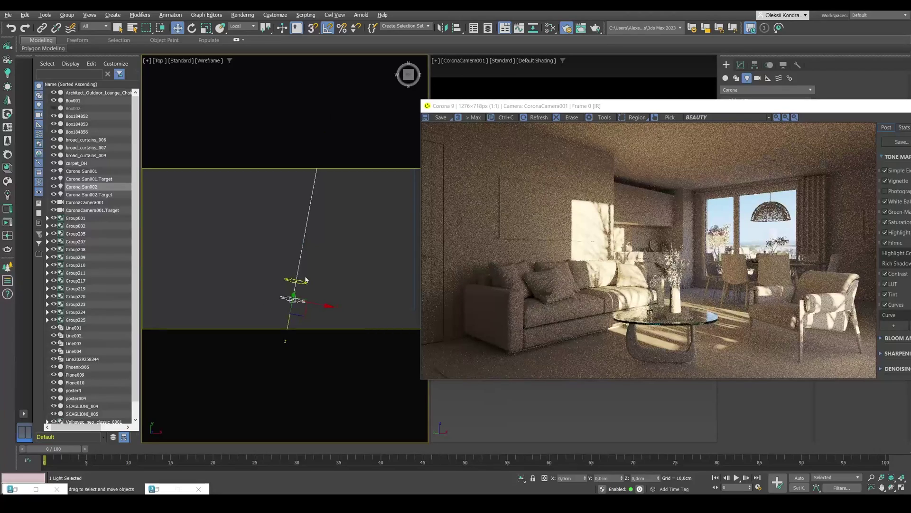
{"action": "left_click_drag", "start_coordinate": [683, 114], "coordinate": [436, 107]}
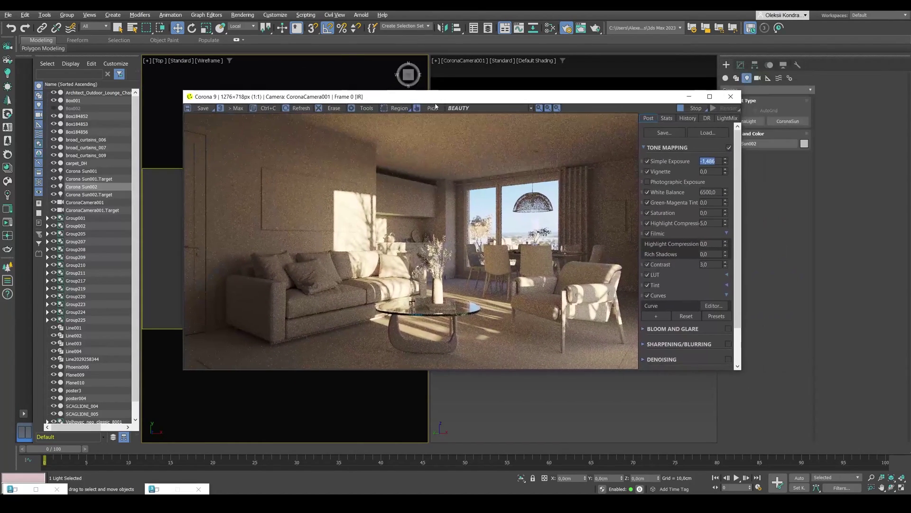
{"action": "left_click", "coordinate": [741, 65]}
Step: Set Corona Sun002's intensity to 0,5
{"action": "left_click_drag", "start_coordinate": [393, 99], "coordinate": [355, 82]}
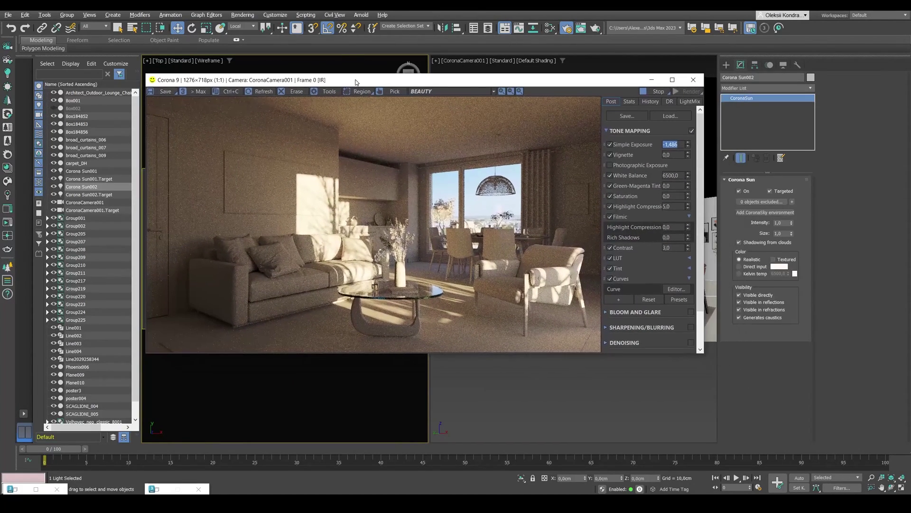
{"action": "left_click", "coordinate": [778, 223]}
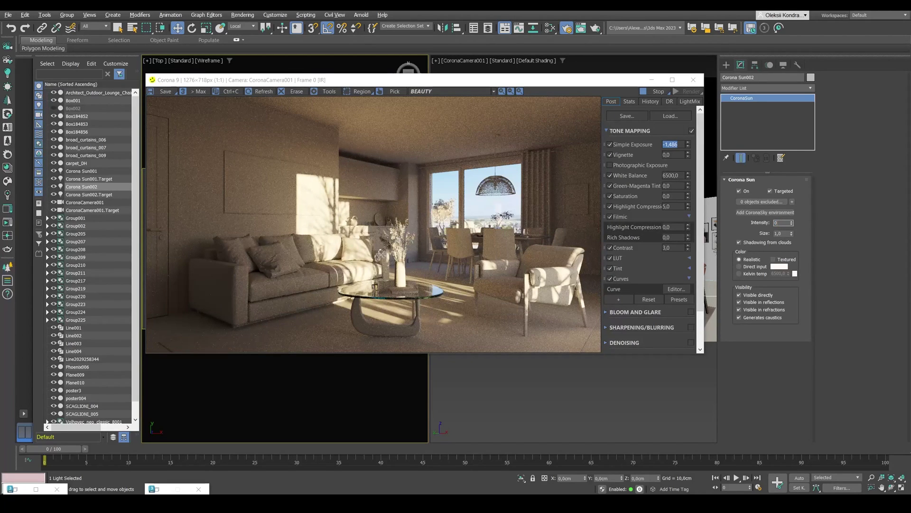
{"action": "type", "text": "0,5"}
{"action": "key", "text": "Return"}
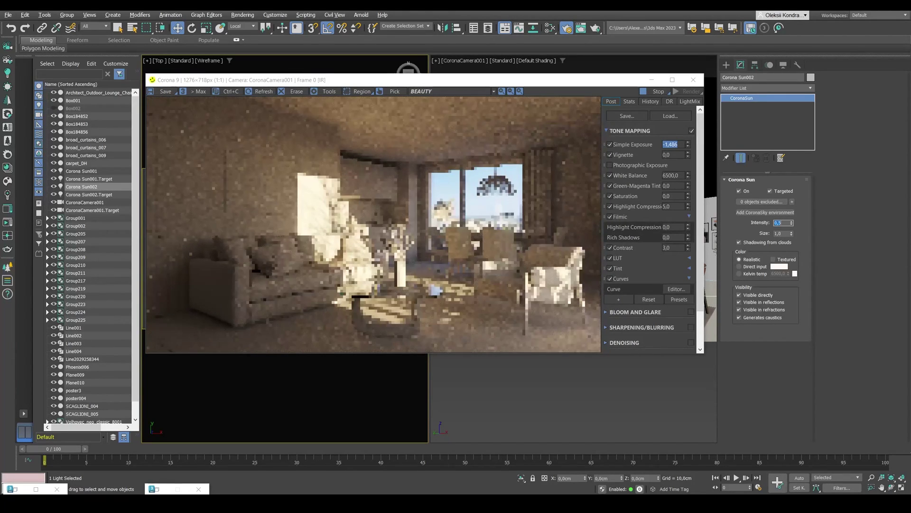
Step: Raise Corona Sun002's size to 10, then 30, and watch the softer render
{"action": "mouse_move", "coordinate": [317, 81]}
{"action": "left_mouse_down"}
{"action": "mouse_move", "coordinate": [526, 81]}
{"action": "mouse_move", "coordinate": [325, 89]}
{"action": "left_mouse_up"}
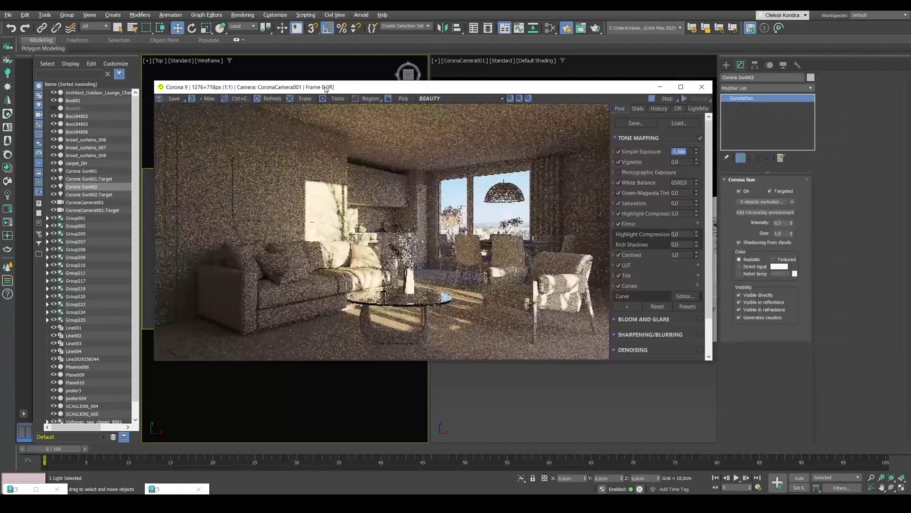
{"action": "double_click", "coordinate": [784, 233]}
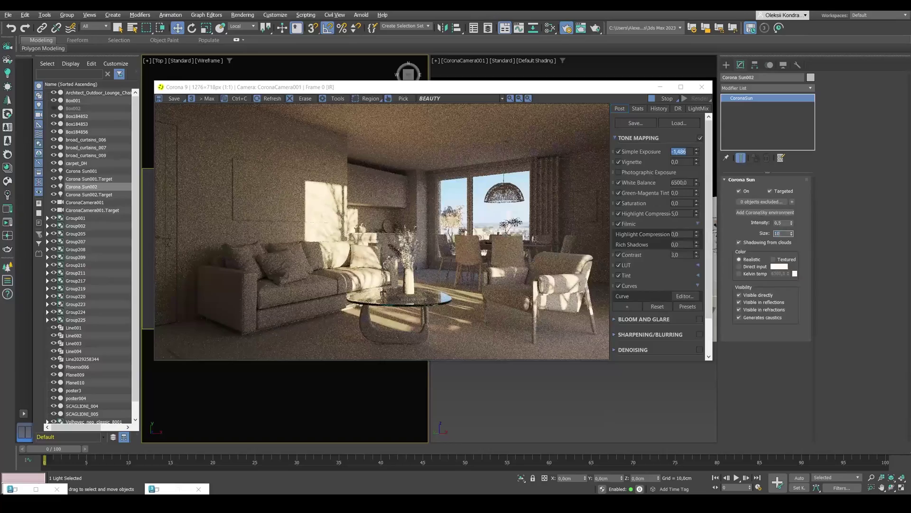
{"action": "type", "text": "10"}
{"action": "key", "text": "Return"}
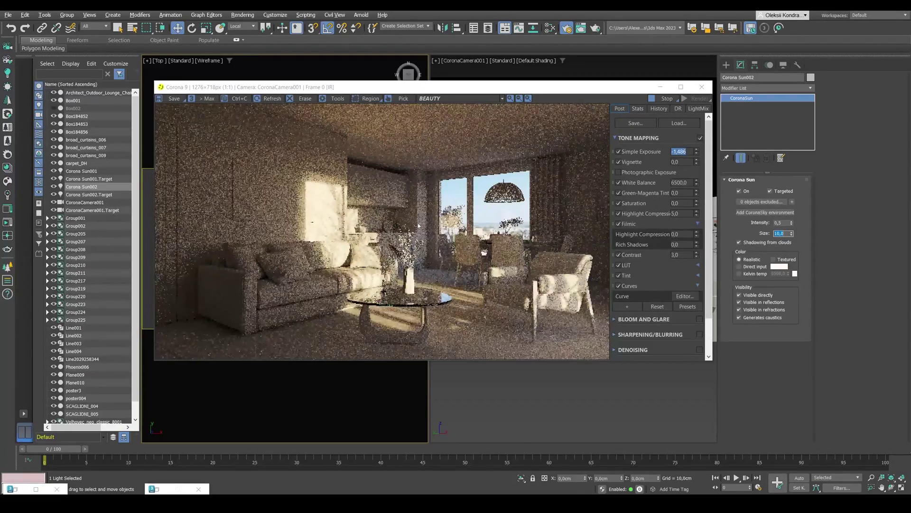
{"action": "scroll", "coordinate": [301, 205], "scroll_direction": "up", "scroll_amount": 1}
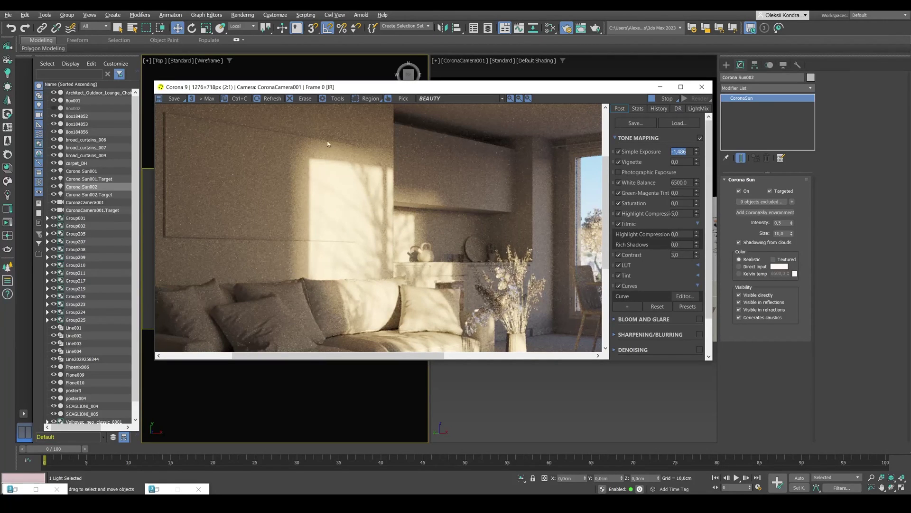
{"action": "scroll", "coordinate": [366, 199], "scroll_direction": "down", "scroll_amount": 1}
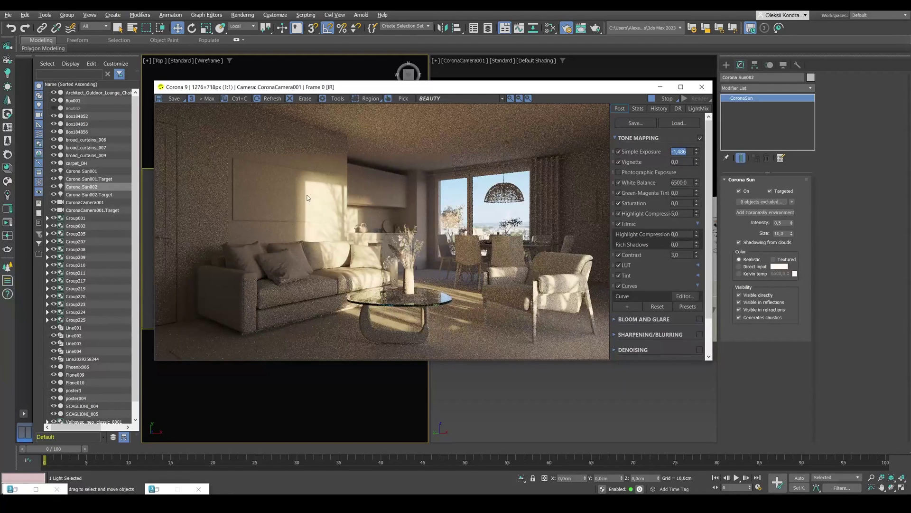
{"action": "double_click", "coordinate": [779, 233]}
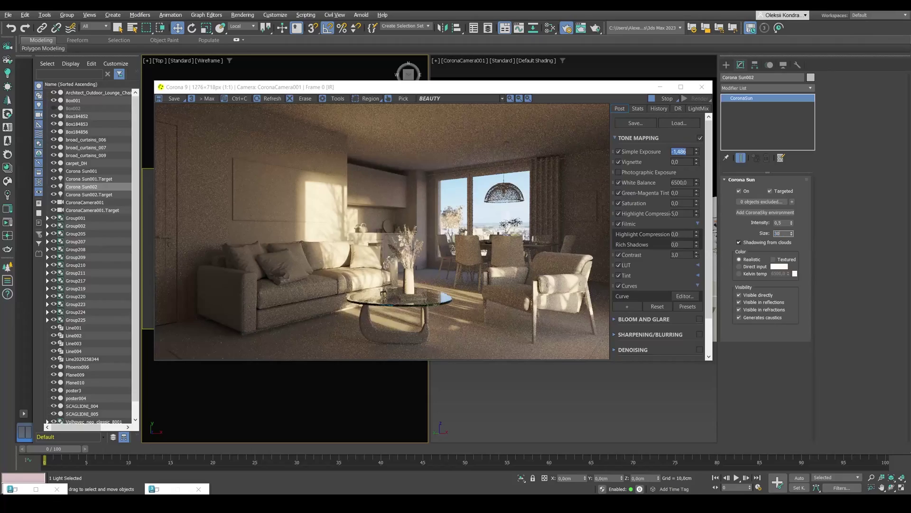
{"action": "key", "text": "Return"}
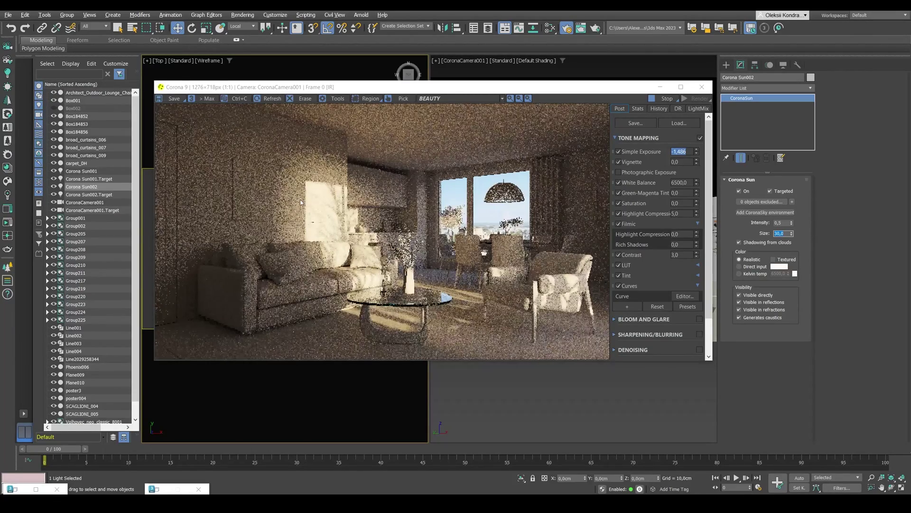
{"action": "left_click", "coordinate": [301, 202]}
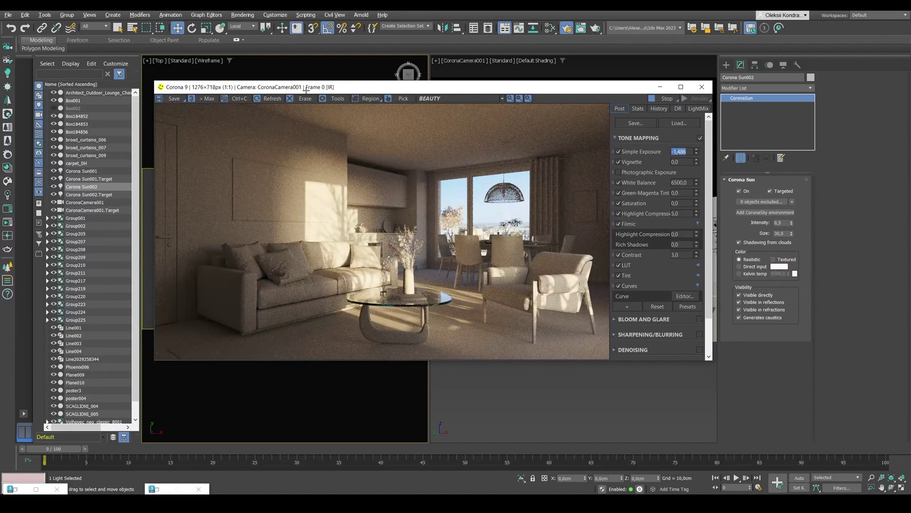
{"action": "left_click_drag", "start_coordinate": [306, 89], "coordinate": [476, 95]}
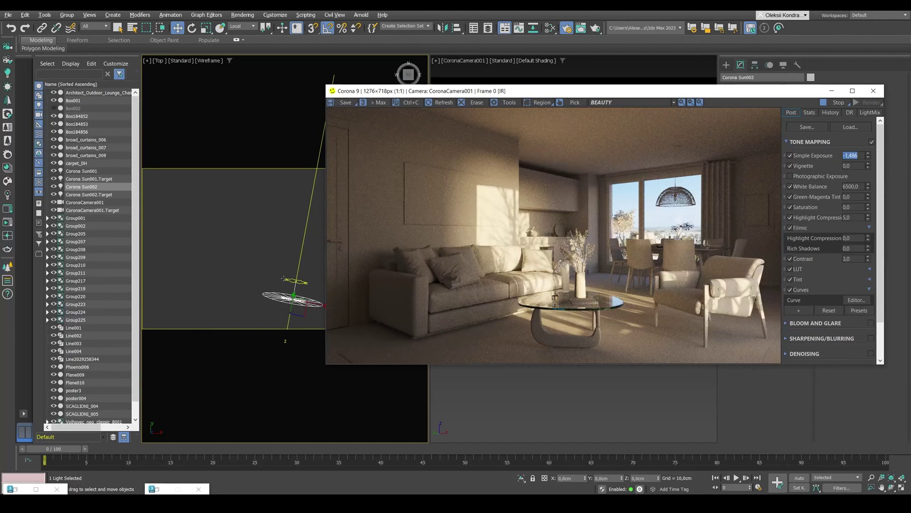
Step: Select Corona Sun001 and set its size to 1.5, then 2.0
{"action": "left_click", "coordinate": [284, 278]}
{"action": "left_click_drag", "start_coordinate": [457, 94], "coordinate": [253, 93]}
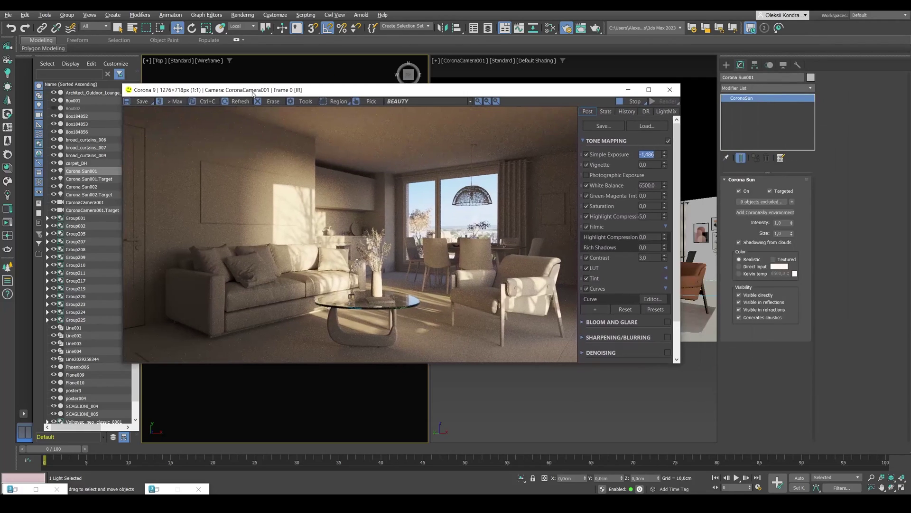
{"action": "left_click", "coordinate": [782, 233]}
{"action": "type", "text": "5"}
{"action": "key", "text": "Return"}
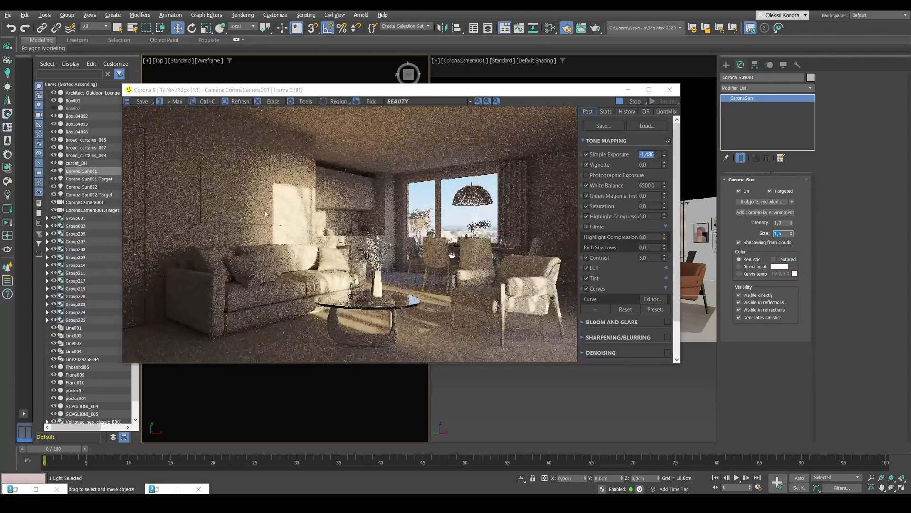
{"action": "scroll", "coordinate": [263, 210], "scroll_direction": "up", "scroll_amount": 1}
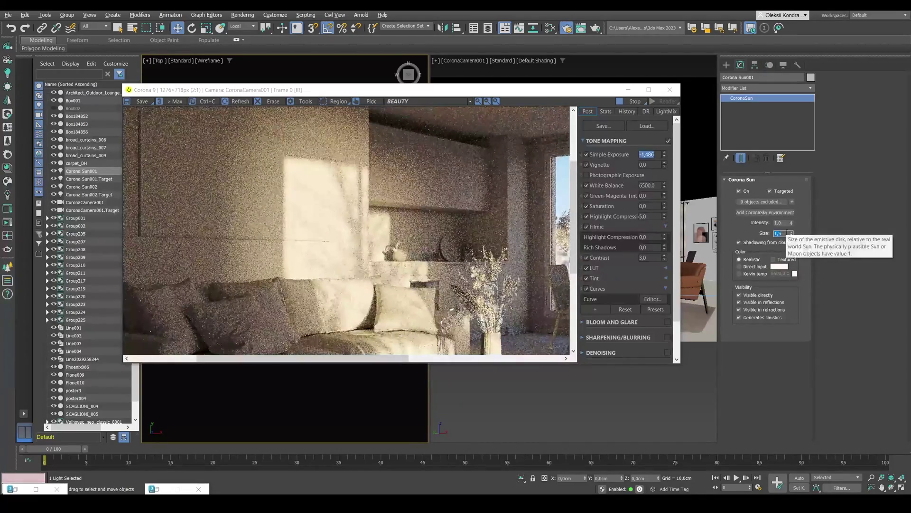
{"action": "type", "text": "2"}
{"action": "key", "text": "Return"}
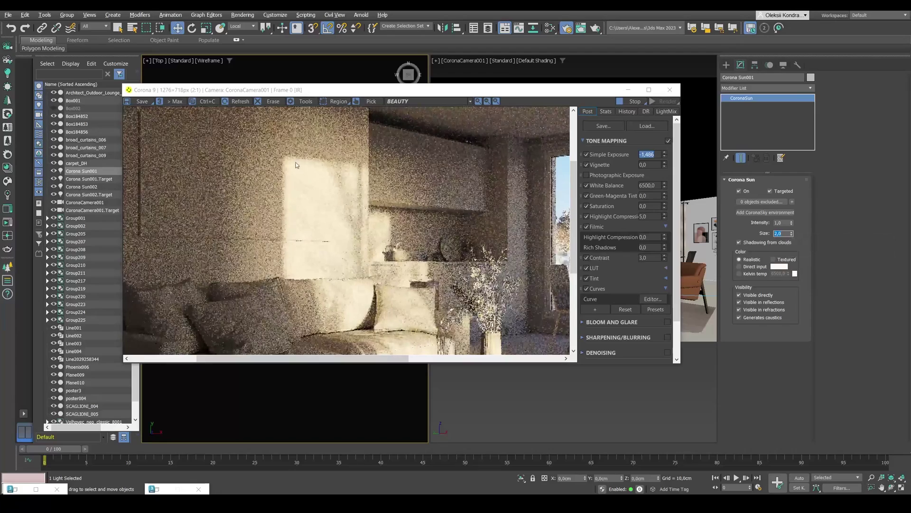
Step: Lower Corona Sun001's intensity to 0.7
{"action": "double_click", "coordinate": [787, 223]}
{"action": "type", "text": "0,7"}
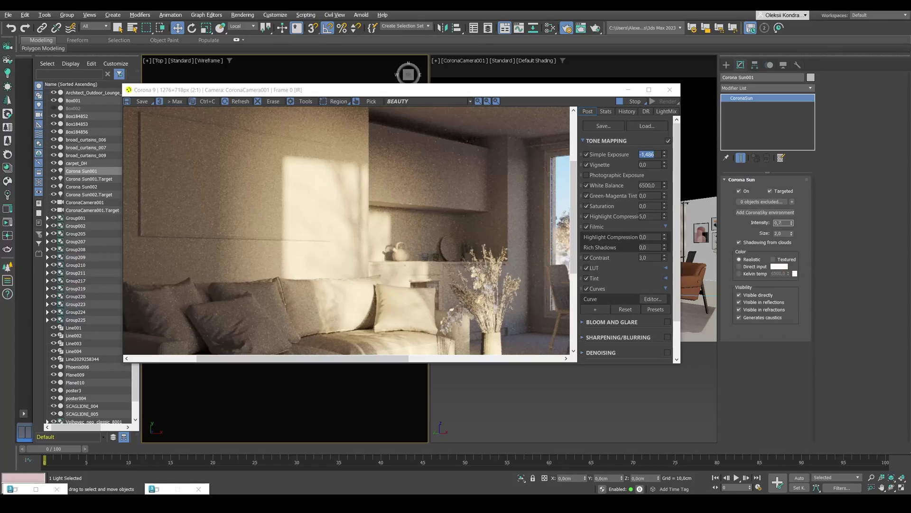
{"action": "scroll", "coordinate": [269, 196], "scroll_direction": "down", "scroll_amount": 1}
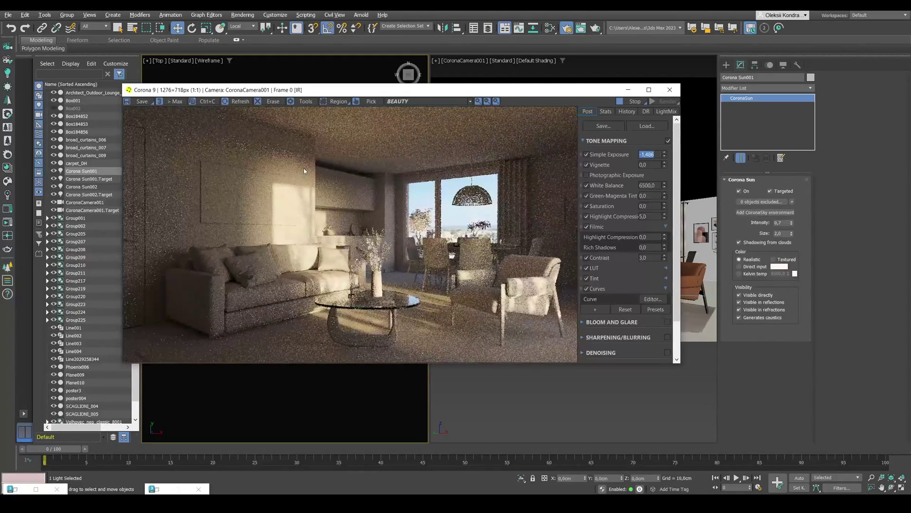
{"action": "left_click_drag", "start_coordinate": [218, 90], "coordinate": [426, 75]}
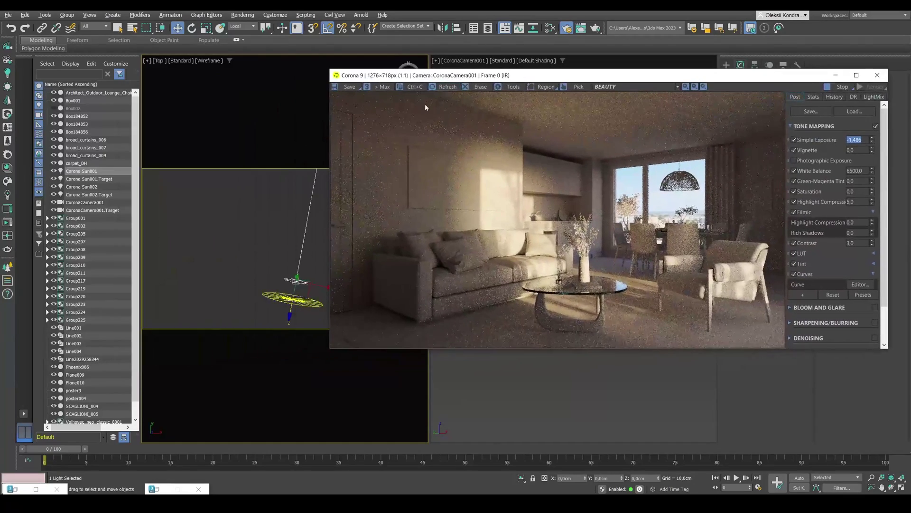
Step: Select Corona Sun002, set its Size to 20, and zoom the Top viewport
{"action": "left_click", "coordinate": [295, 299]}
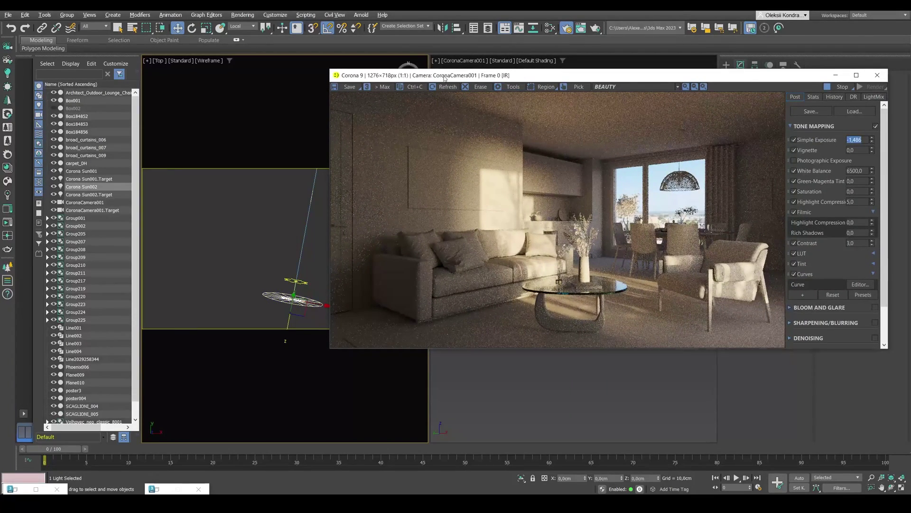
{"action": "left_click_drag", "start_coordinate": [445, 78], "coordinate": [254, 77]}
{"action": "left_click", "coordinate": [780, 233]}
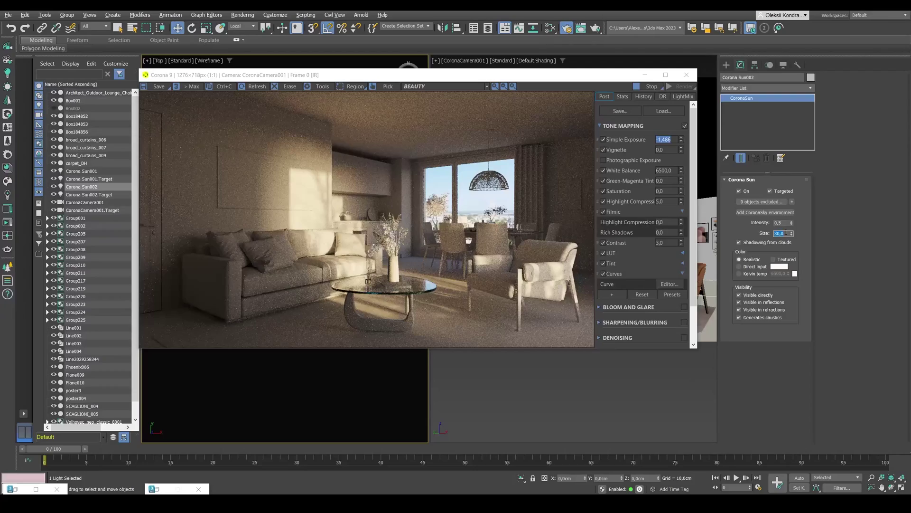
{"action": "type", "text": "20"}
{"action": "key", "text": "Return"}
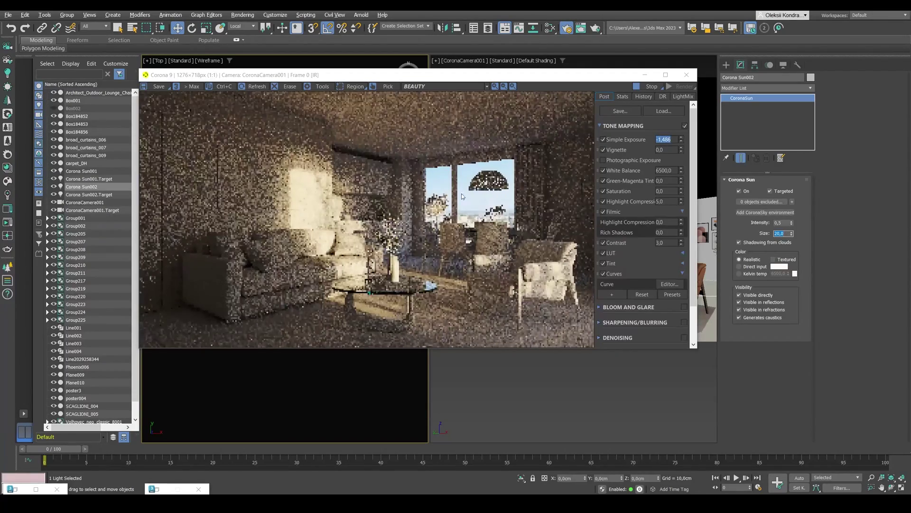
{"action": "left_click_drag", "start_coordinate": [290, 78], "coordinate": [460, 75]}
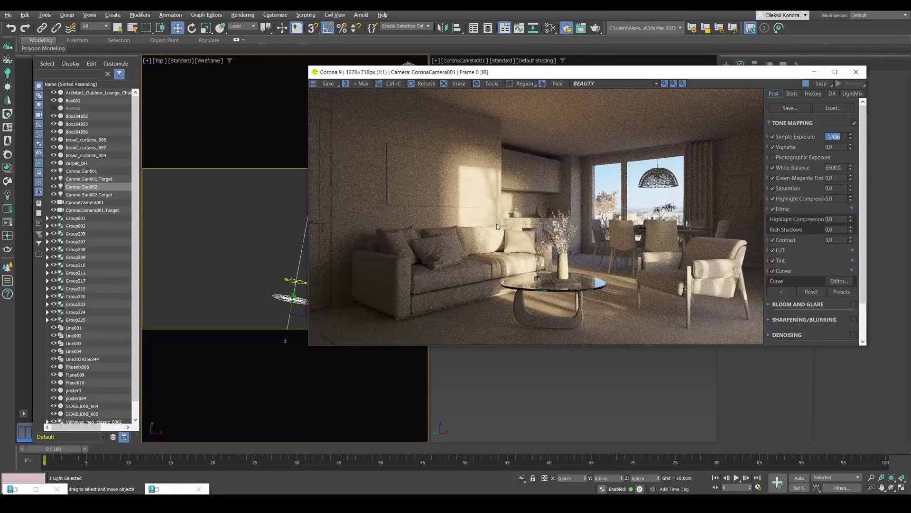
{"action": "left_click_drag", "start_coordinate": [393, 75], "coordinate": [439, 65]}
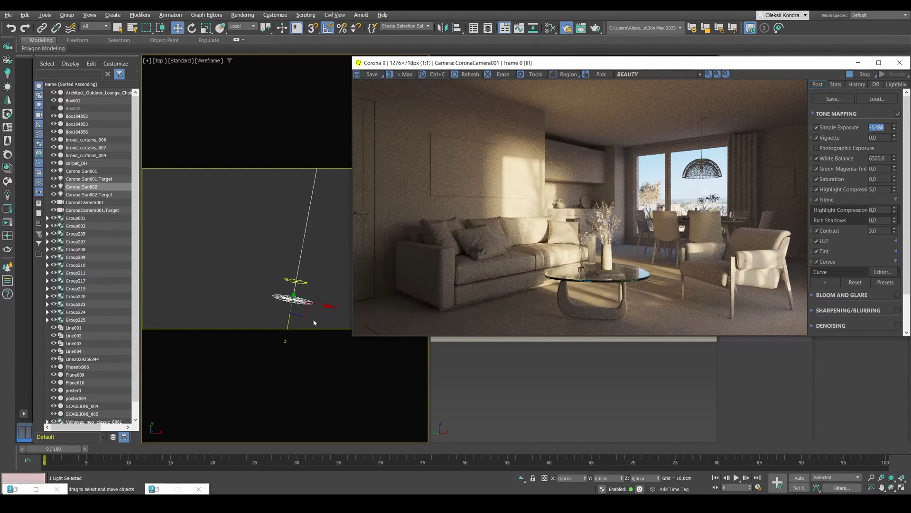
{"action": "scroll", "coordinate": [246, 258], "scroll_direction": "down", "scroll_amount": 3}
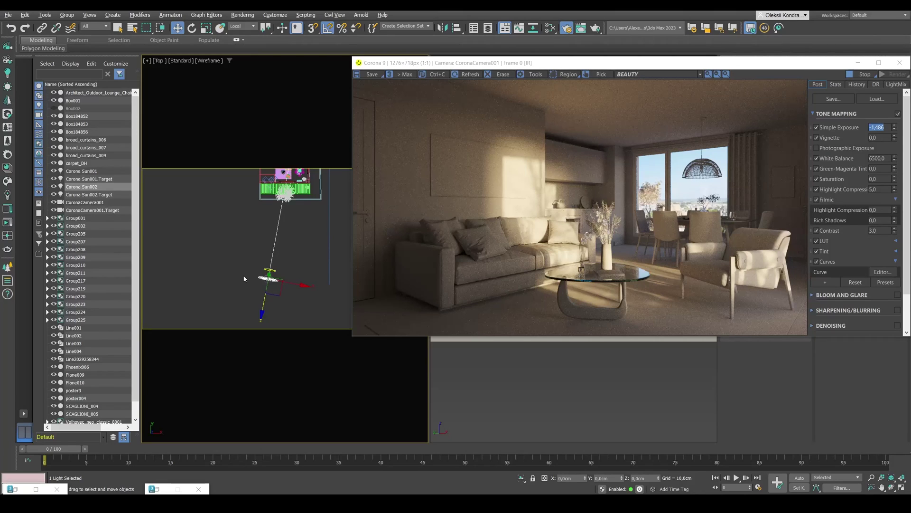
{"action": "scroll", "coordinate": [267, 294], "scroll_direction": "up", "scroll_amount": 3}
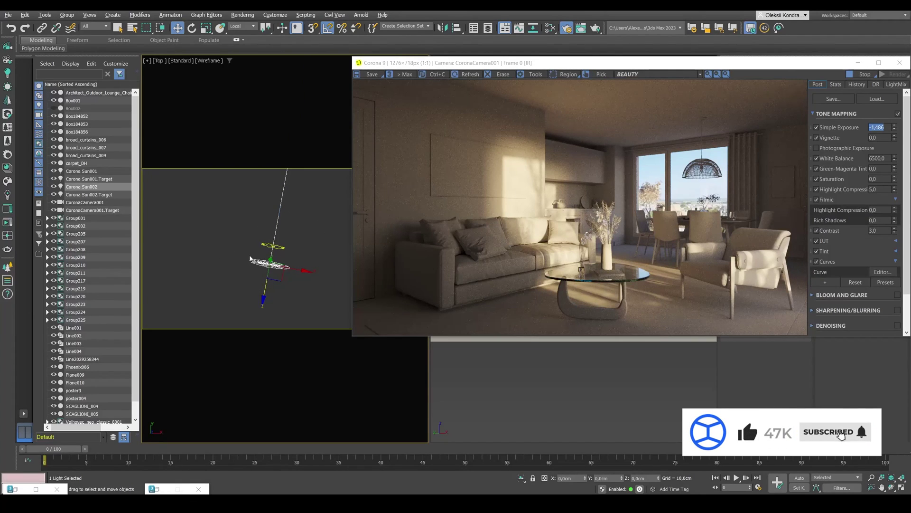
Step: Link Corona Sun001 to Corona Sun002 as its child with Select and Link
{"action": "left_click", "coordinate": [252, 240]}
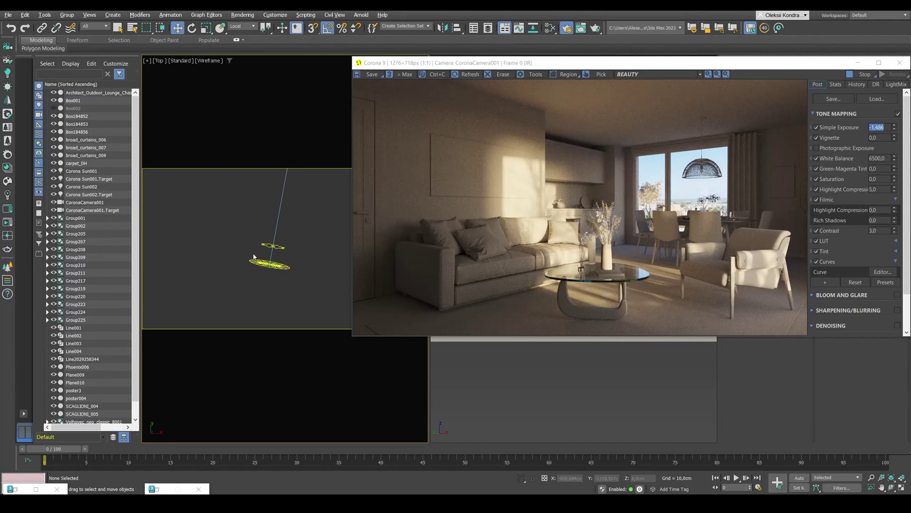
{"action": "left_click", "coordinate": [281, 243]}
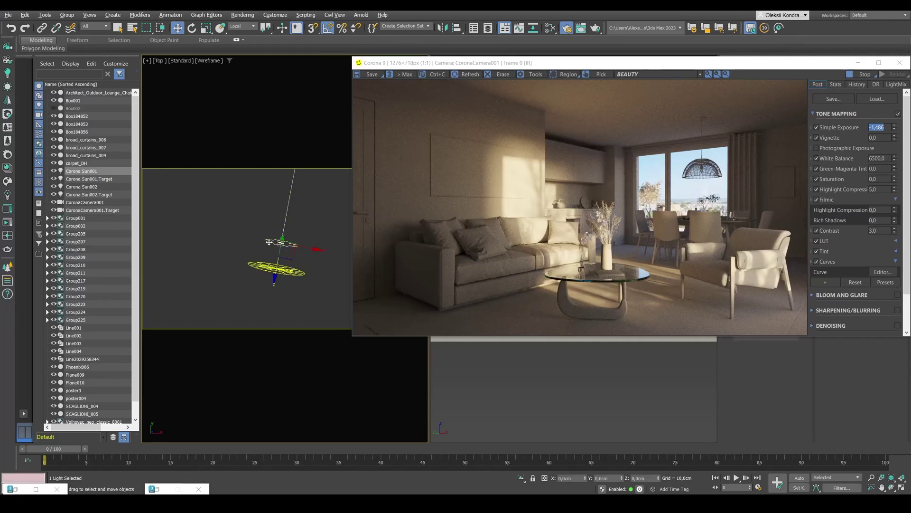
{"action": "left_click", "coordinate": [41, 29]}
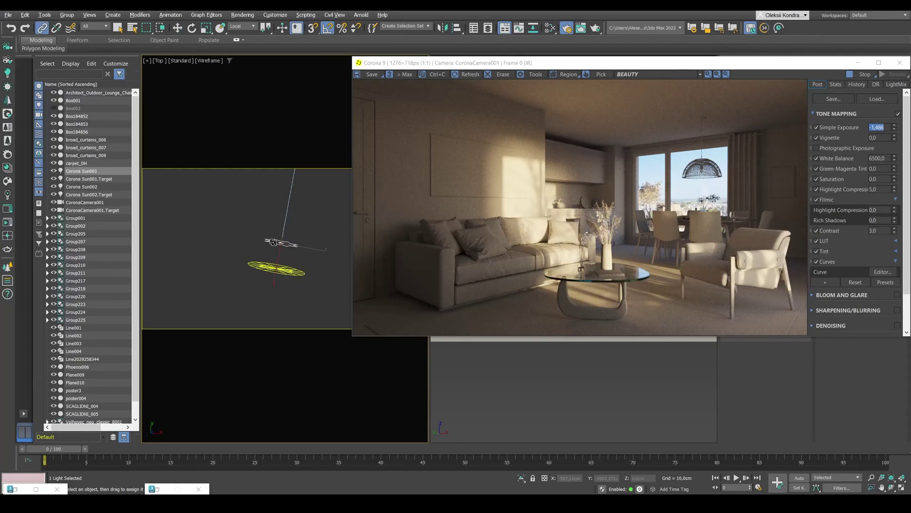
{"action": "left_click_drag", "start_coordinate": [273, 242], "coordinate": [266, 269]}
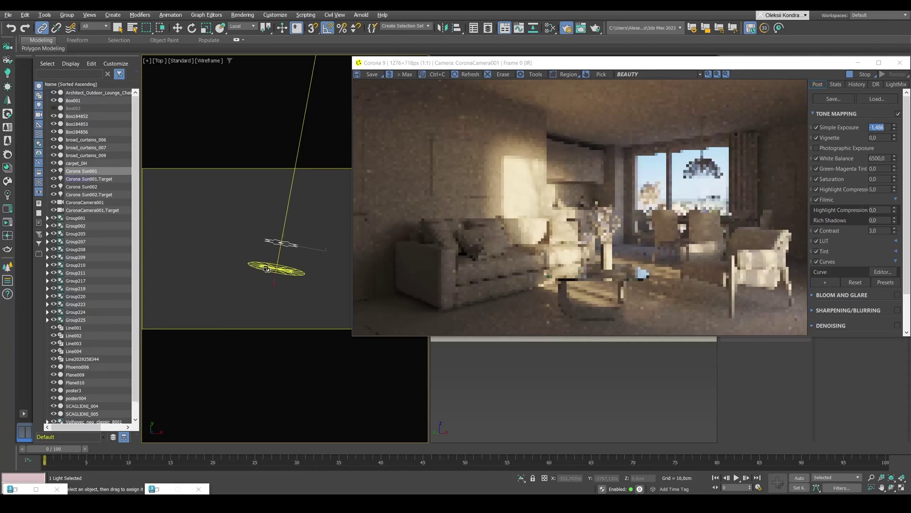
{"action": "scroll", "coordinate": [236, 265], "scroll_direction": "down", "scroll_amount": 6}
Step: Move the linked sun to shift the light direction and set reference coordinates to View
{"action": "key", "text": "w"}
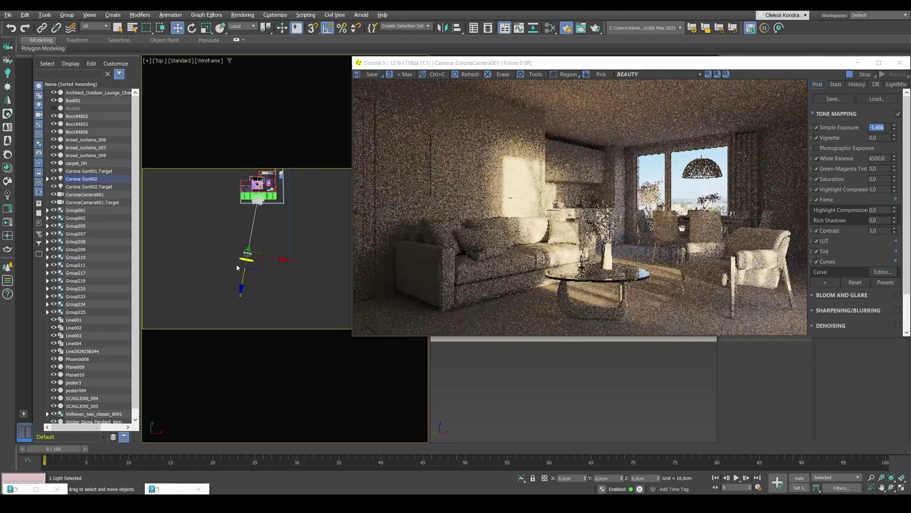
{"action": "left_click_drag", "start_coordinate": [237, 267], "coordinate": [240, 242]}
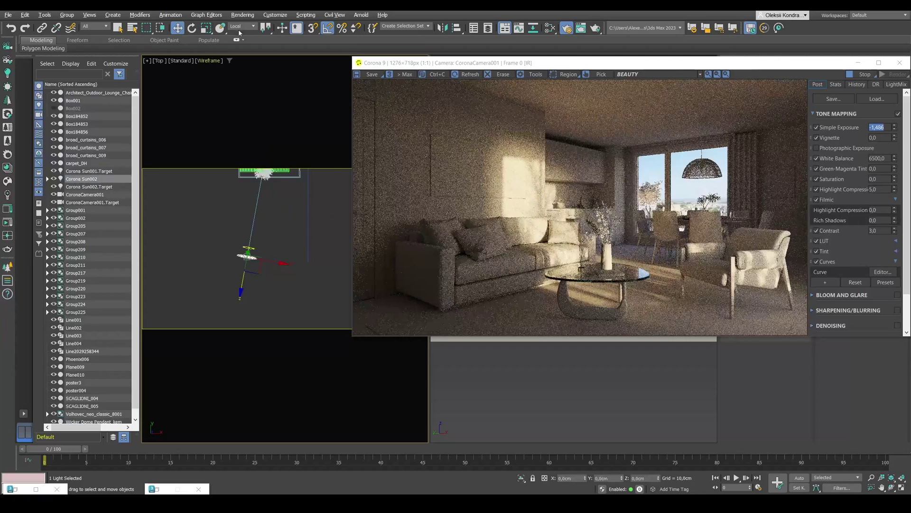
{"action": "left_click", "coordinate": [241, 26]}
{"action": "left_click", "coordinate": [239, 34]}
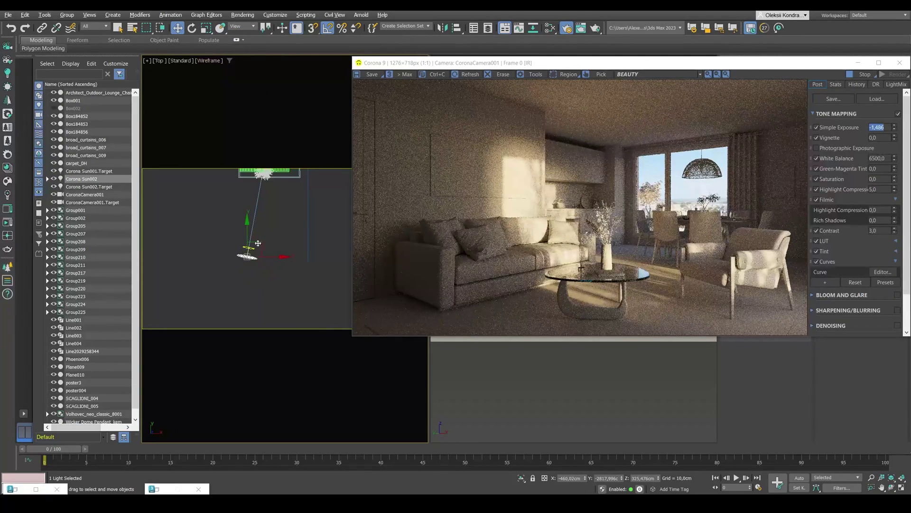
Step: Move the linked suns right in the Top viewport and shift the frame buffer left to check the render
{"action": "left_click_drag", "start_coordinate": [288, 258], "coordinate": [328, 249]}
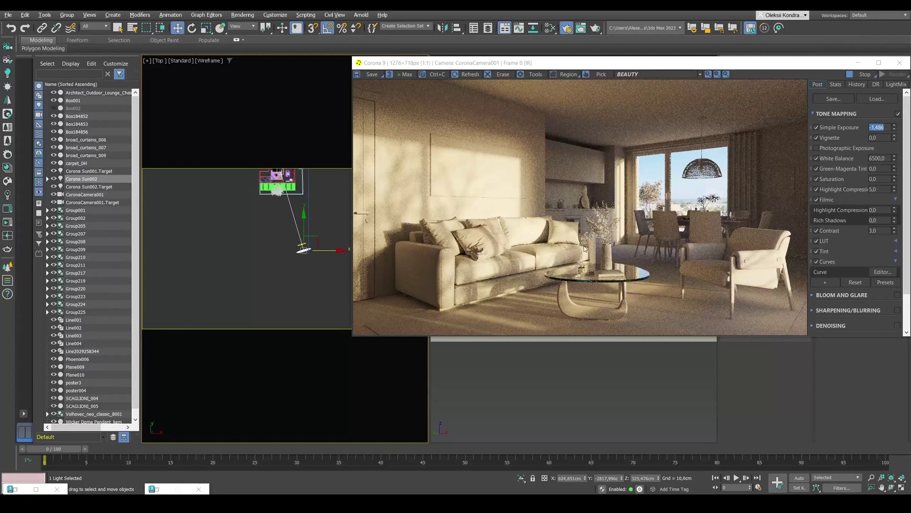
{"action": "left_click_drag", "start_coordinate": [503, 64], "coordinate": [412, 61]}
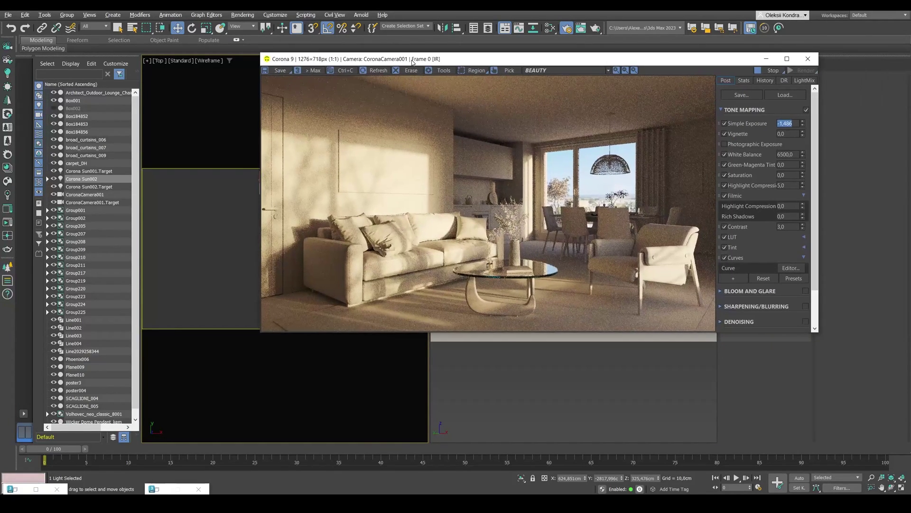